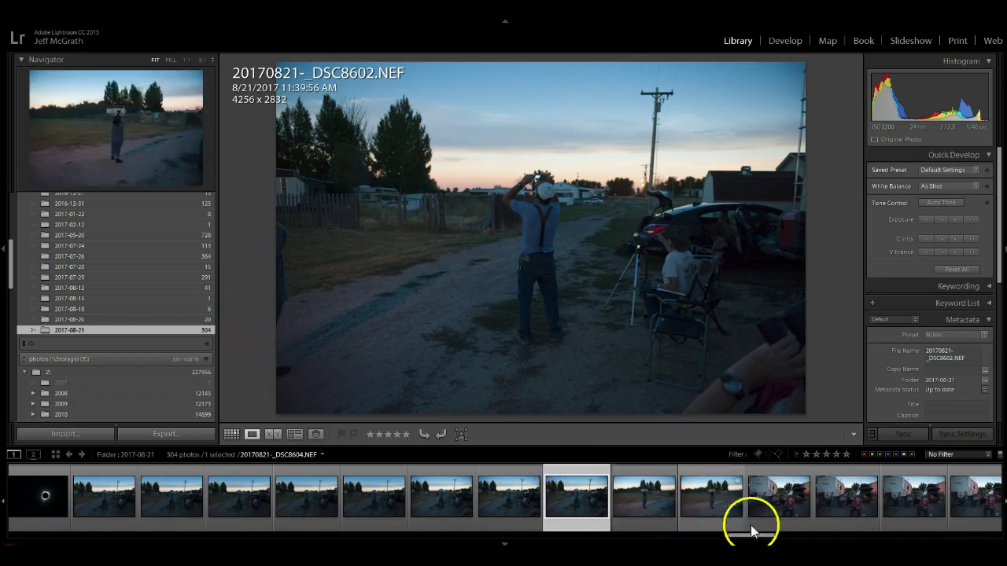
Find the totality shots in the 2017-08-21 folder and open 20170821-_DSC1172.NEF in the Develop module.
drag(765, 539, 92, 512)
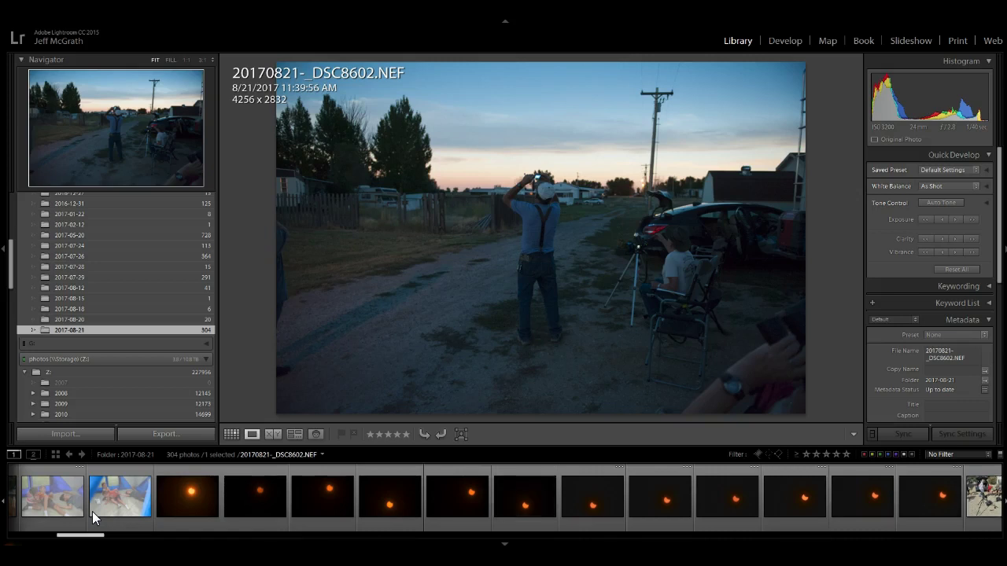
scroll(92, 512, down, 1)
scroll(95, 512, down, 2)
scroll(134, 512, down, 5)
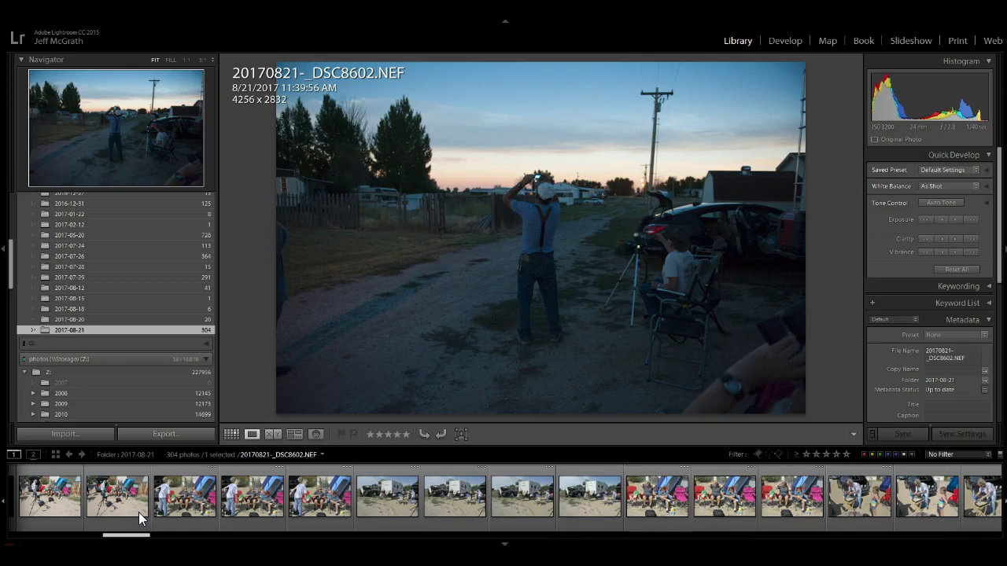
scroll(138, 512, down, 6)
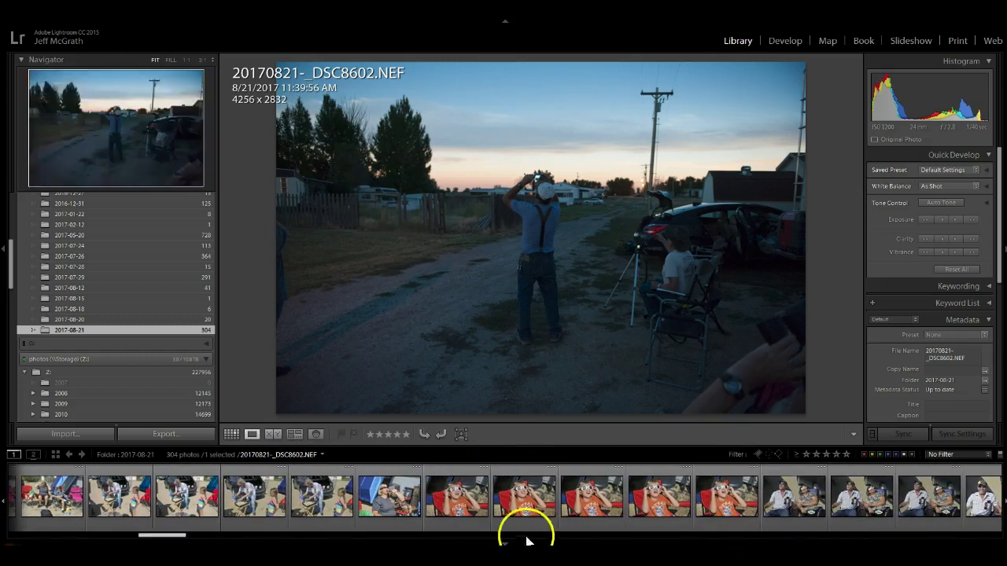
drag(170, 538, 643, 535)
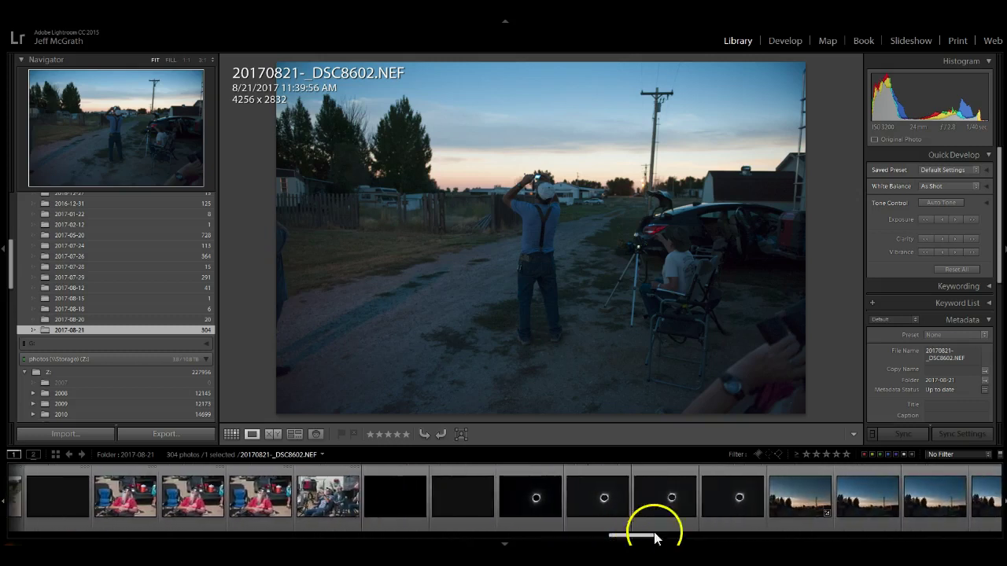
click(739, 498)
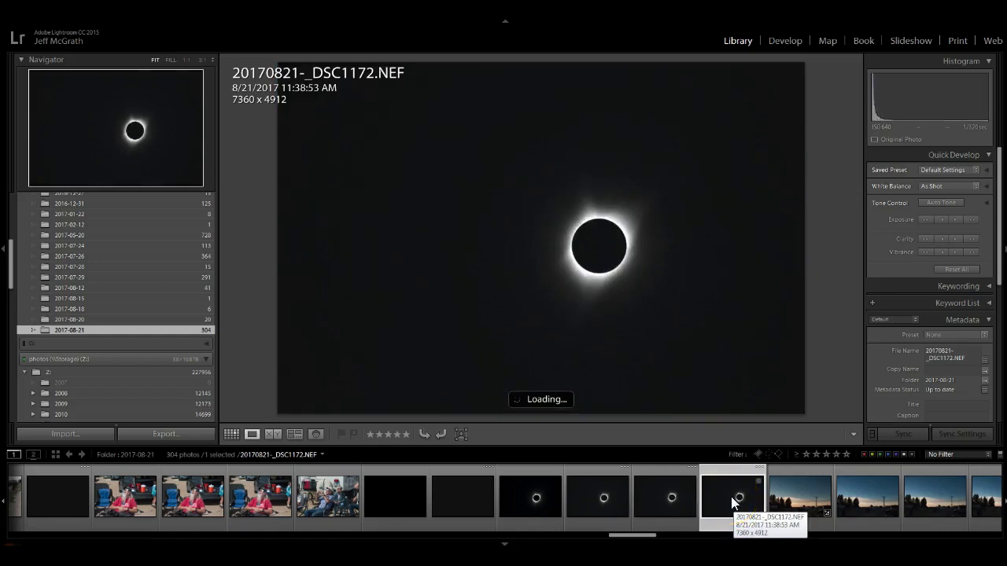
click(789, 39)
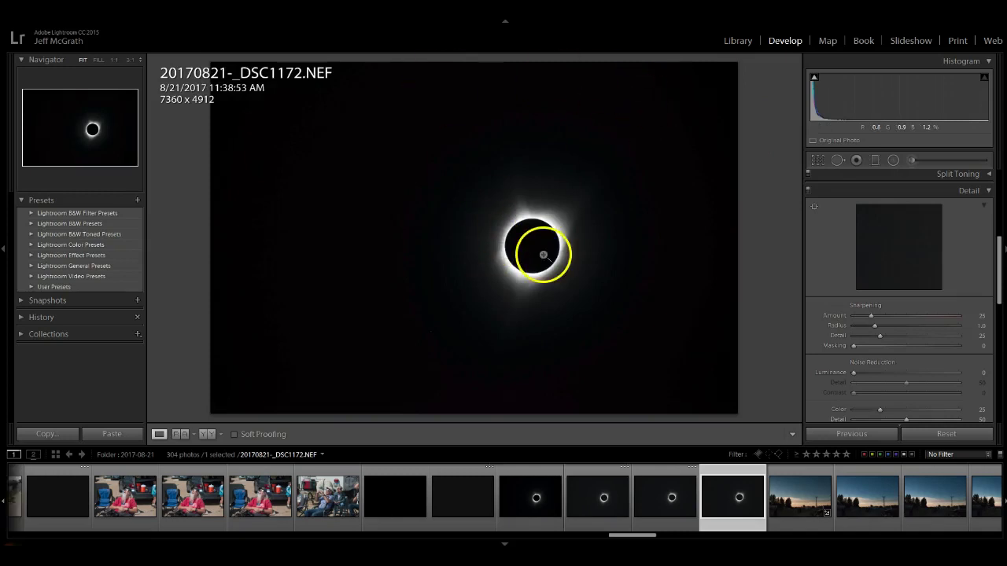
Return to the Library grid and filter the folder to photos taken with the NIKON D800.
click(738, 40)
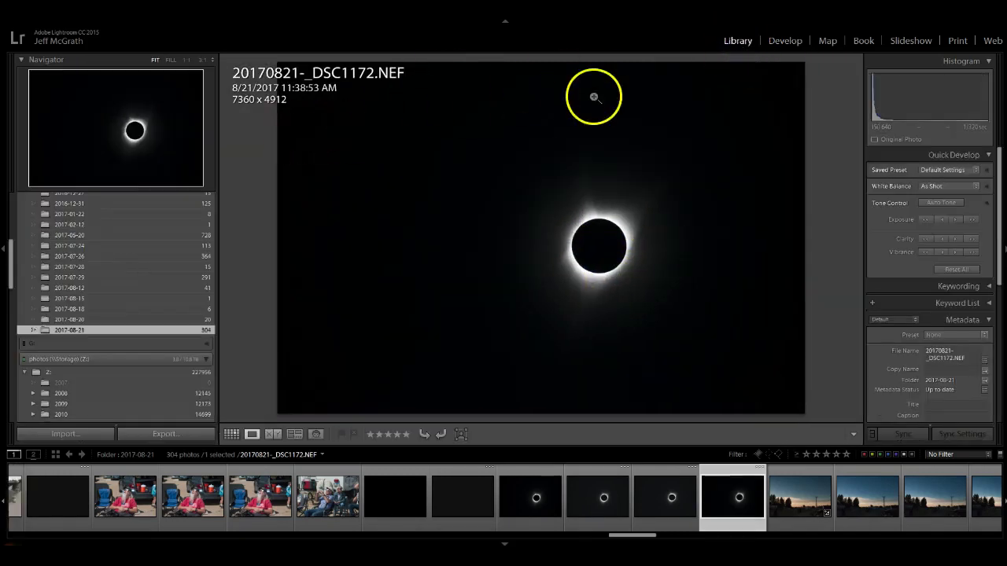
click(230, 434)
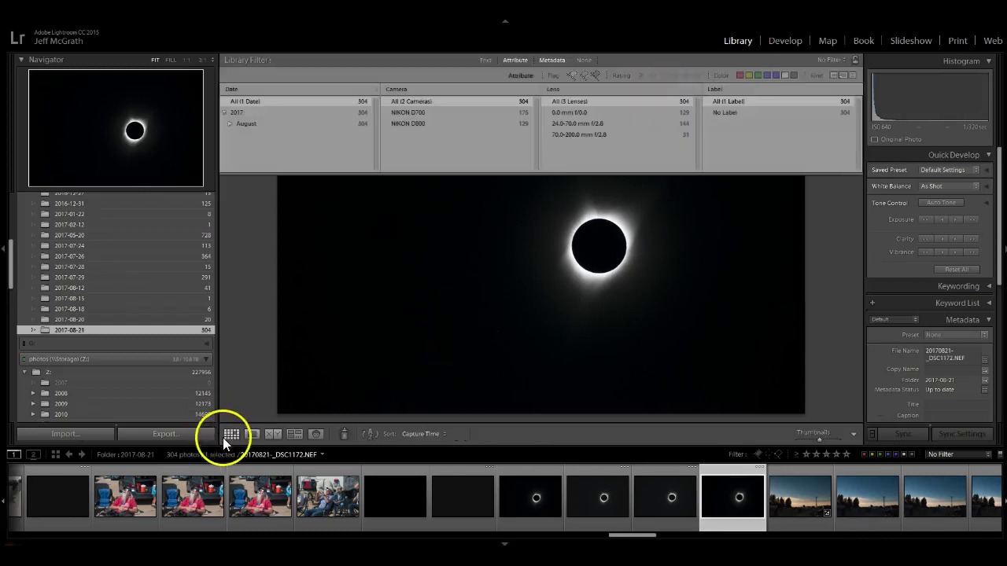
click(417, 123)
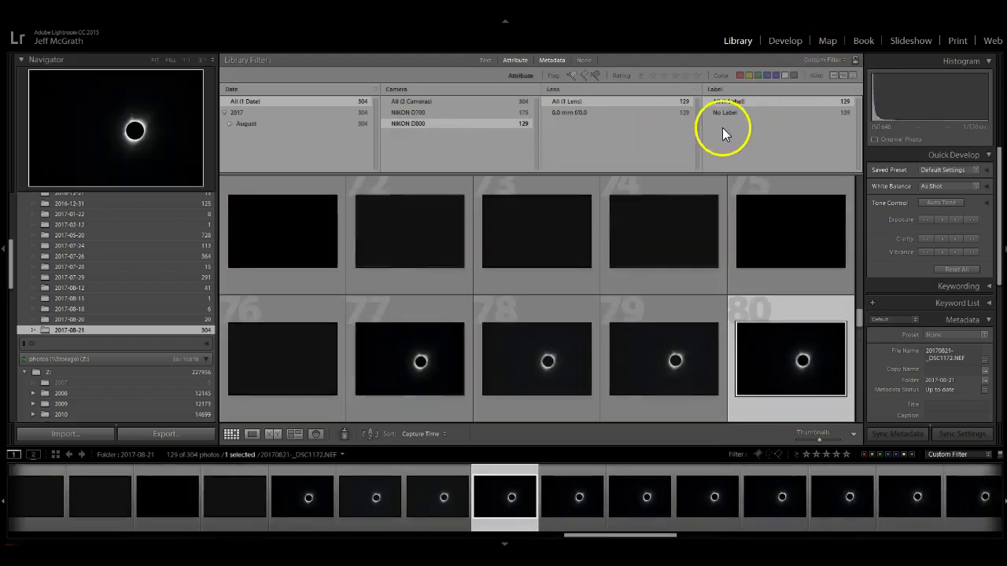
Open the flagged virtual copy 20170821-_DSC1181.NEF Copy 1 in the Develop module.
scroll(649, 245, down, 3)
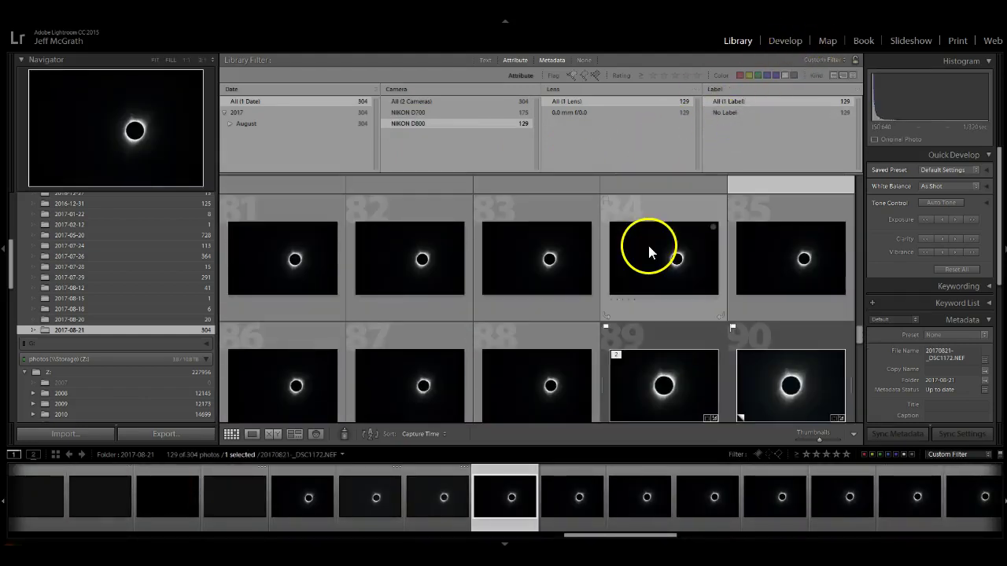
scroll(649, 247, down, 2)
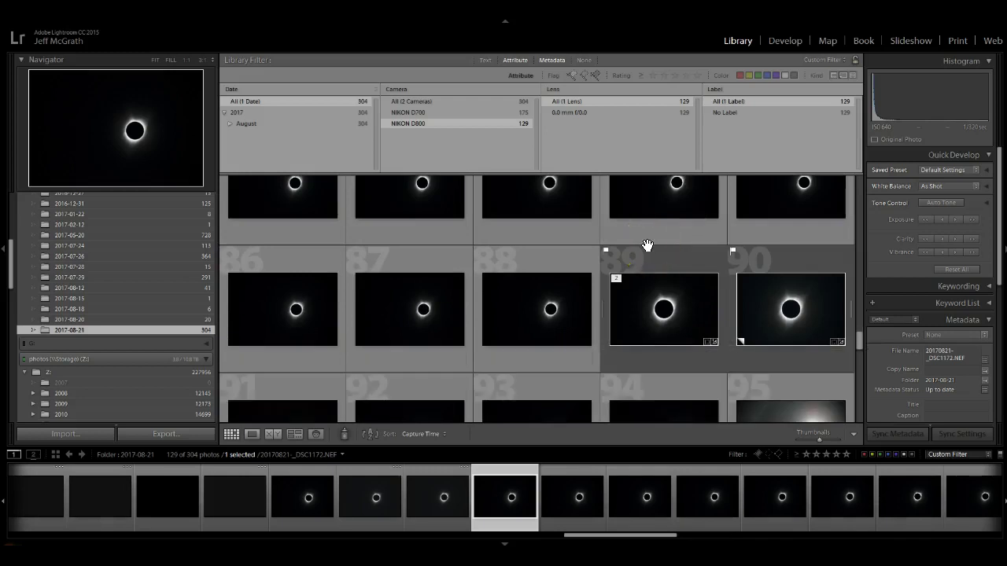
scroll(647, 245, up, 4)
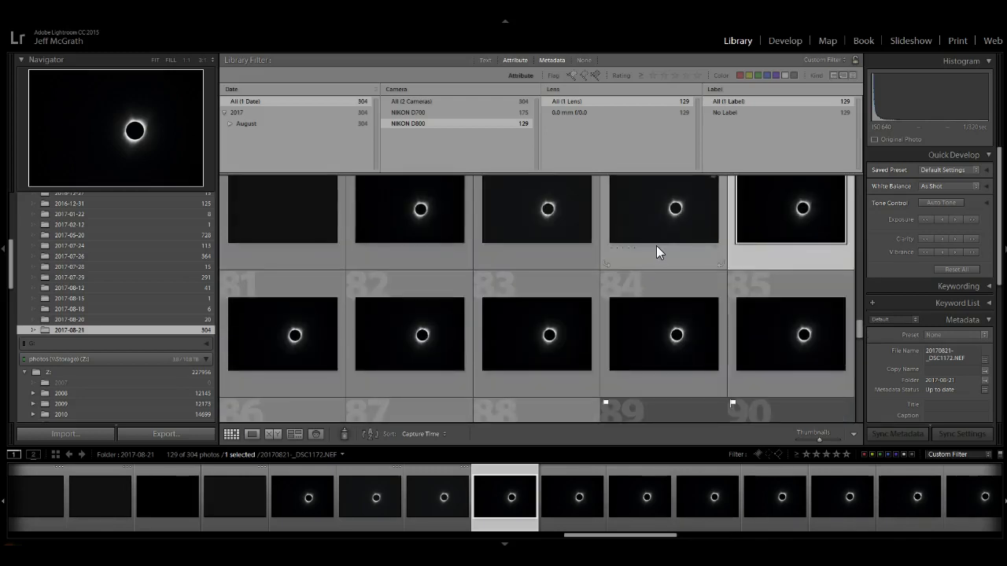
scroll(741, 249, down, 2)
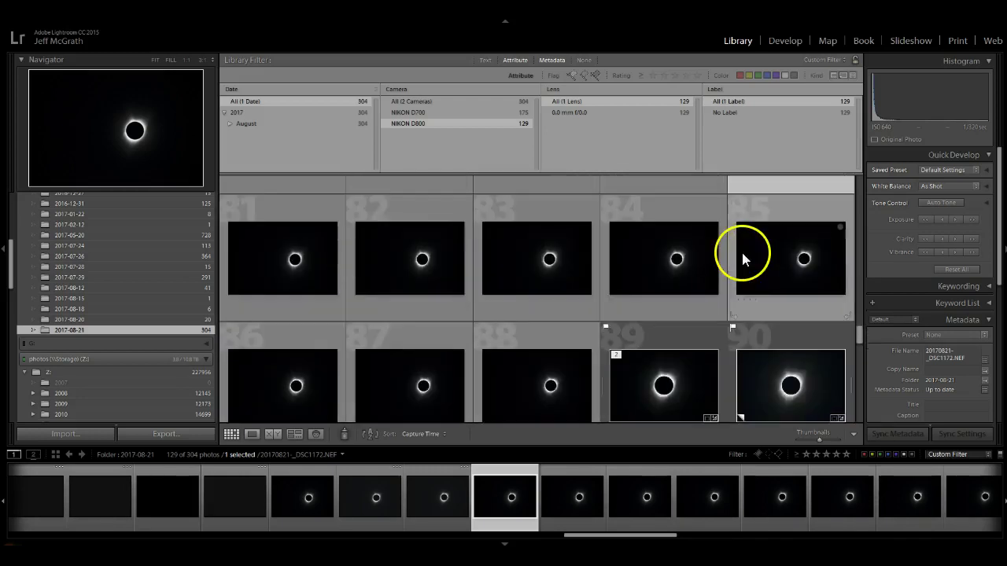
double_click(792, 372)
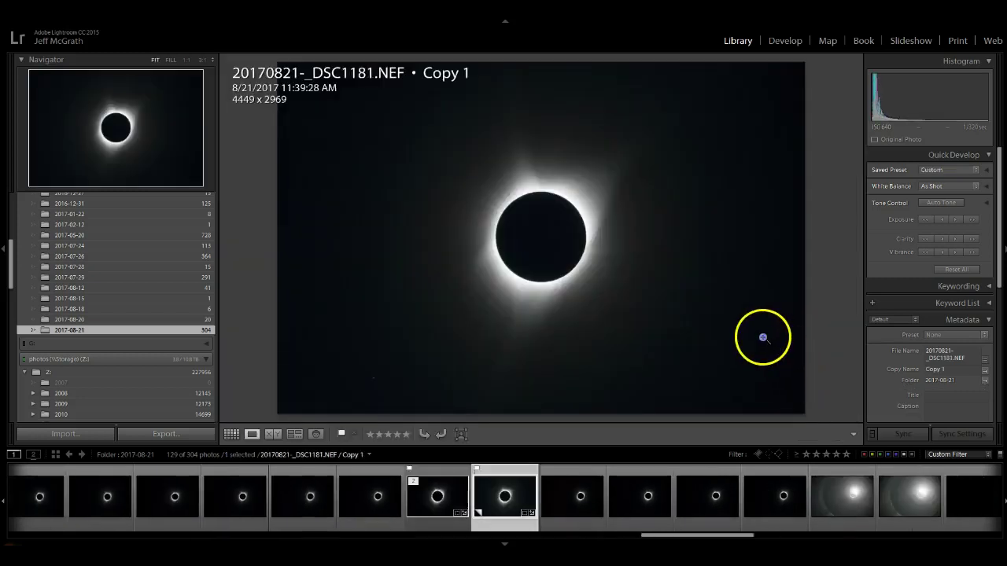
click(798, 45)
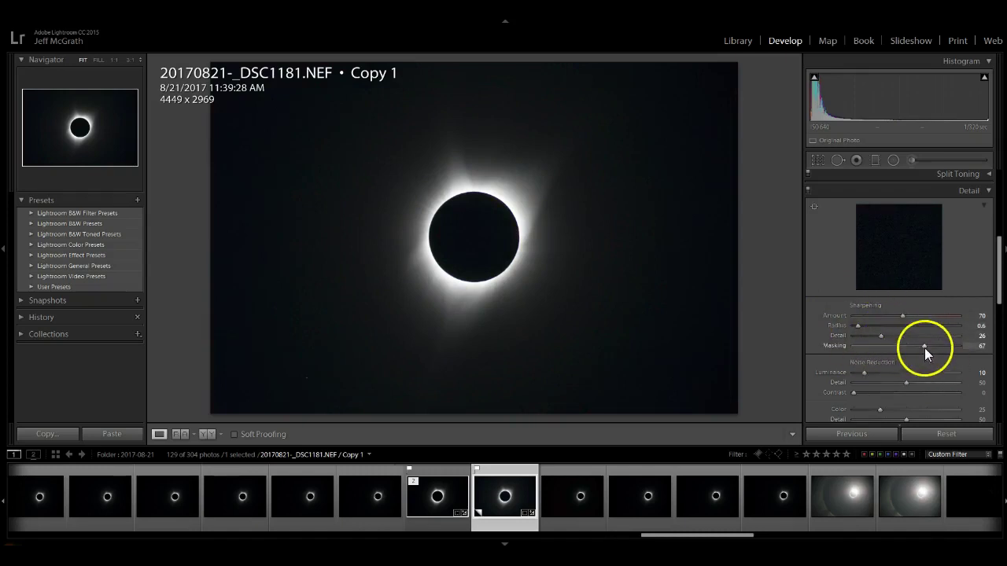
Inspect the sharpening mask preview and the moon's edge at 1:1 magnification.
click(446, 272)
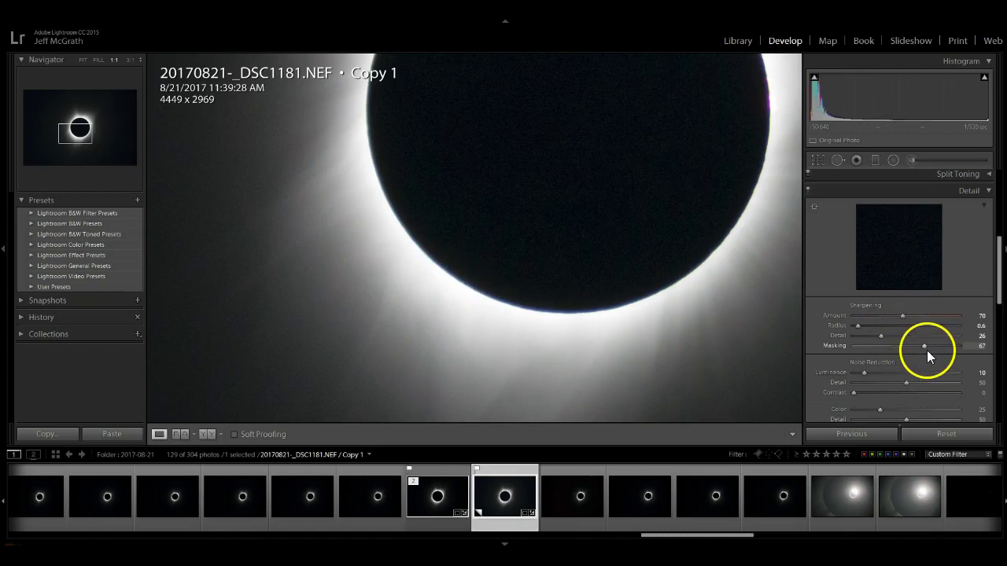
key(alt)
drag(923, 346, 923, 346)
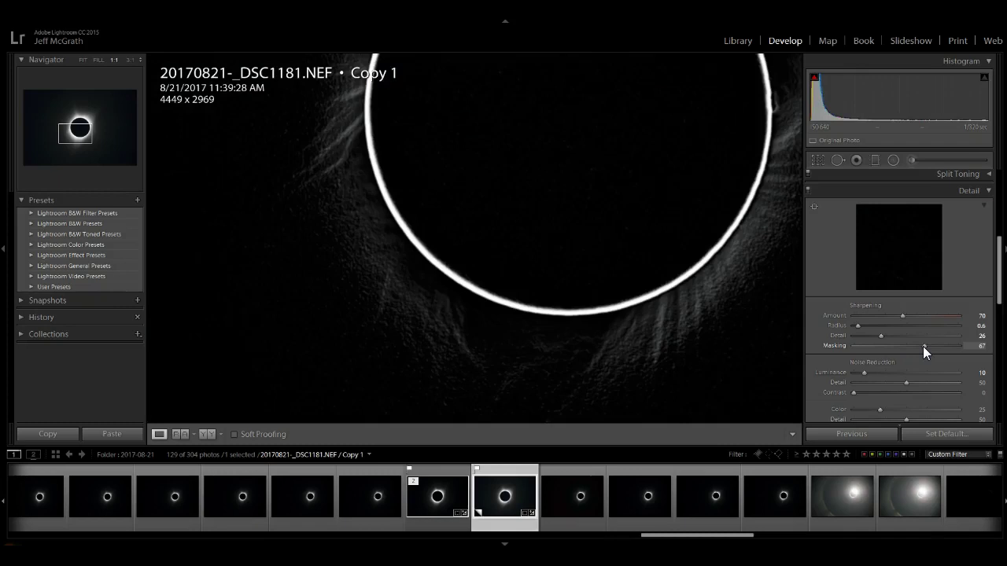
drag(923, 346, 923, 346)
drag(700, 287, 645, 400)
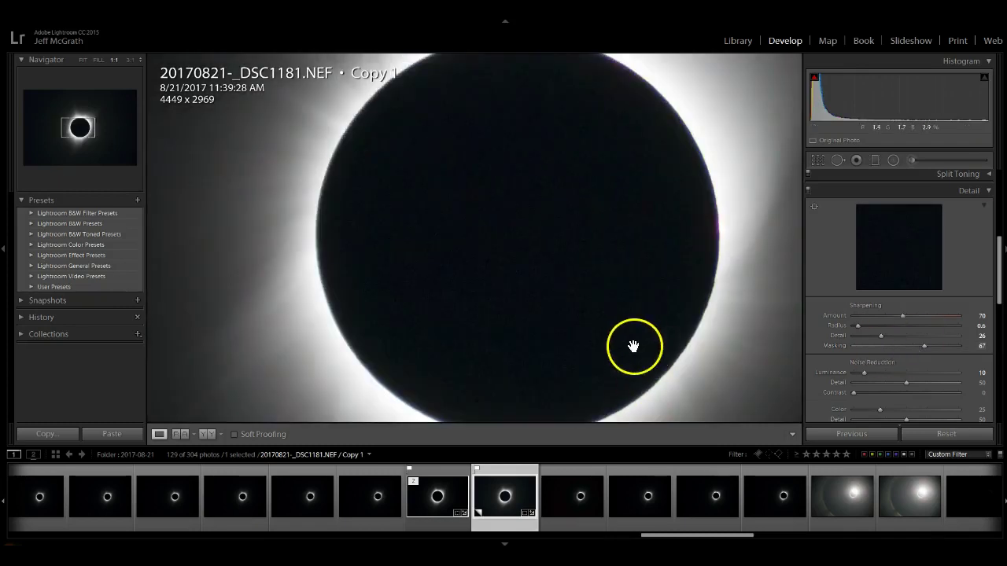
click(417, 300)
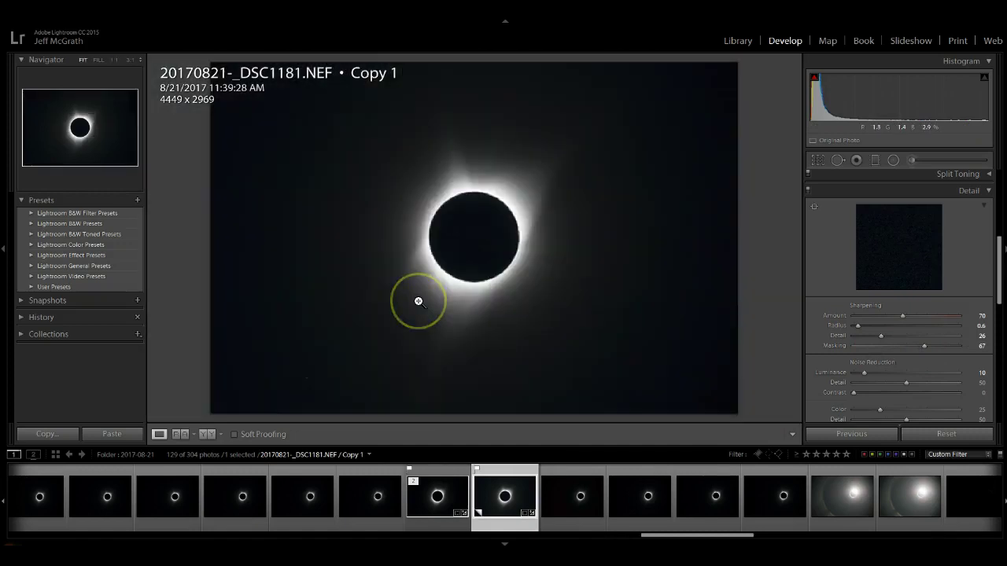
Crop the photo tighter around the eclipse to about 2596 x 1733 pixels, keeping the original aspect and placing the moon below centre.
click(818, 160)
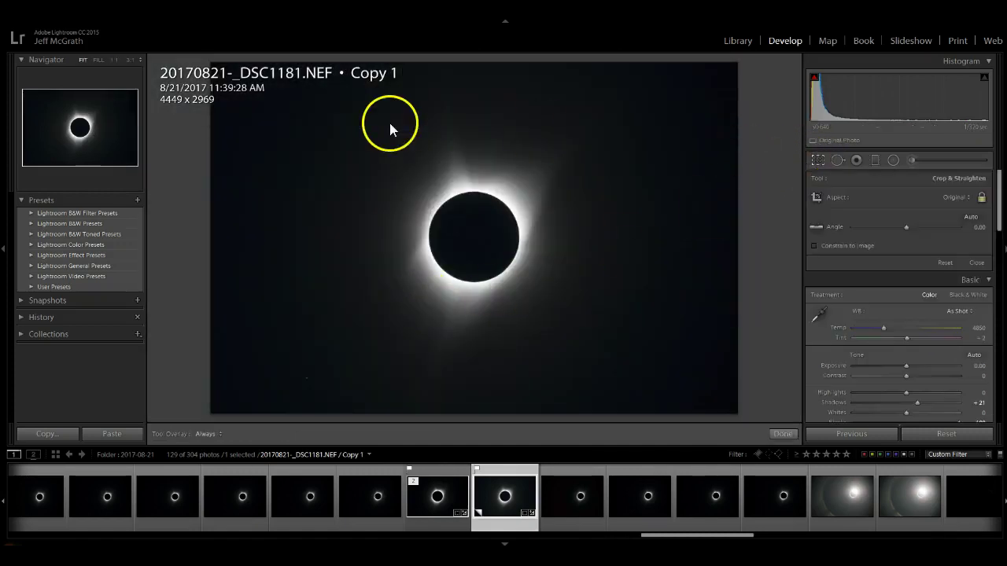
drag(389, 119, 354, 135)
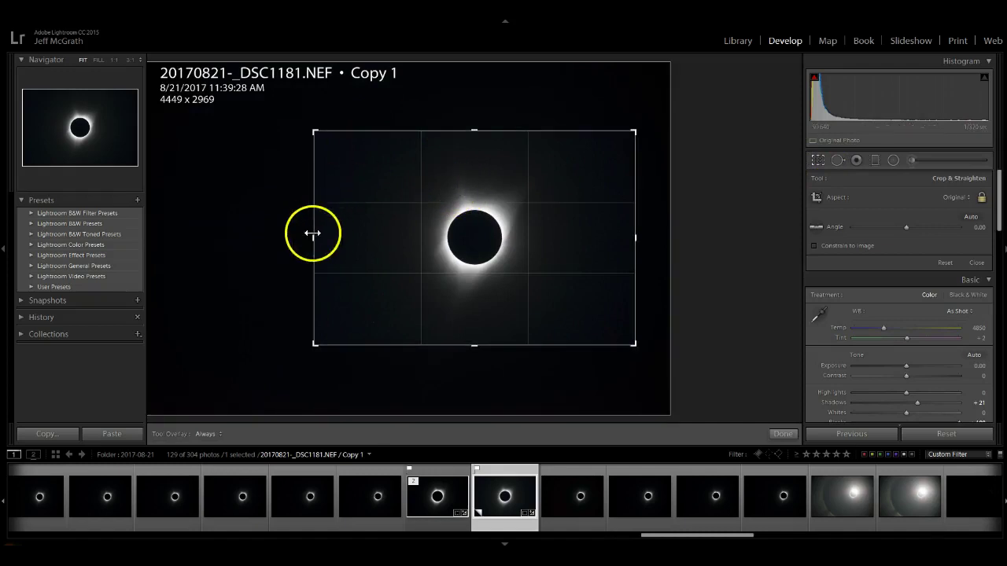
drag(315, 229, 396, 234)
drag(470, 248, 524, 260)
key(Return)
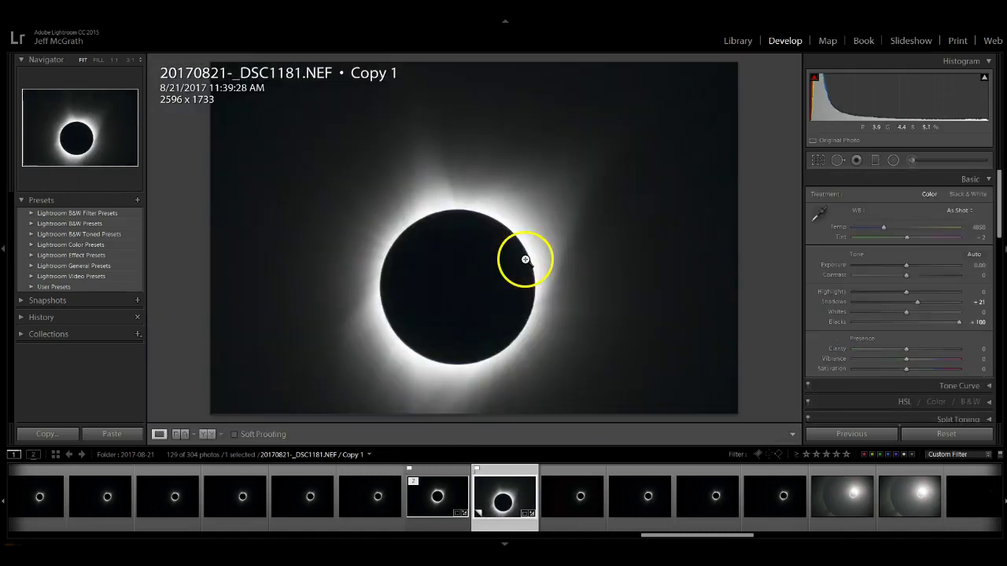
Set the sharpening Masking to 39 while previewing the mask over the whole cropped photo.
scroll(858, 350, down, 5)
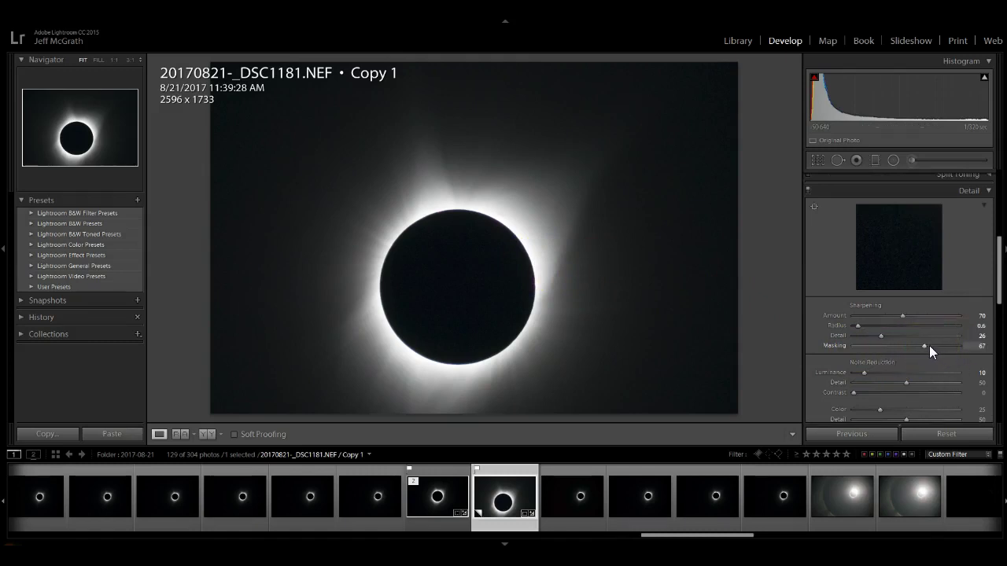
key(alt)
alt+click(924, 347)
drag(923, 346, 896, 357)
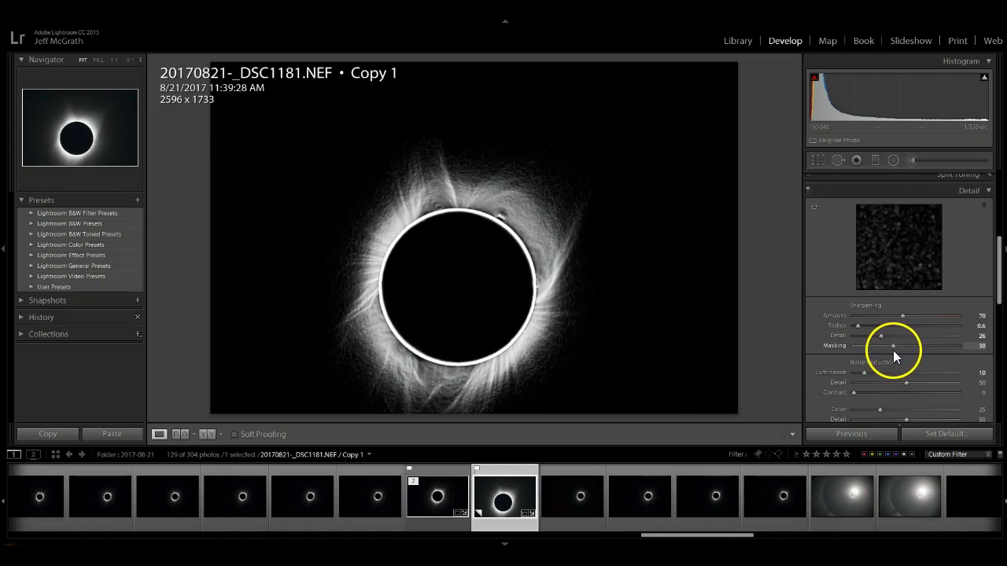
drag(891, 352, 895, 351)
Set the sharpening Masking to 33 while checking the mask at 1:1 along the moon's upper edge.
click(496, 217)
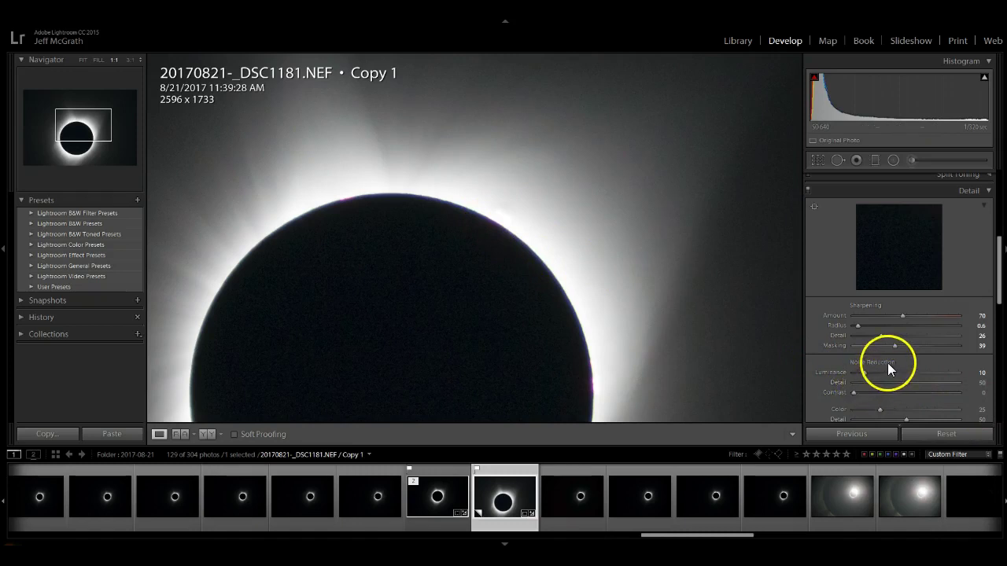
key(alt)
mouse_move(895, 347)
mouse_down()
mouse_move(905, 346)
mouse_move(888, 348)
mouse_up()
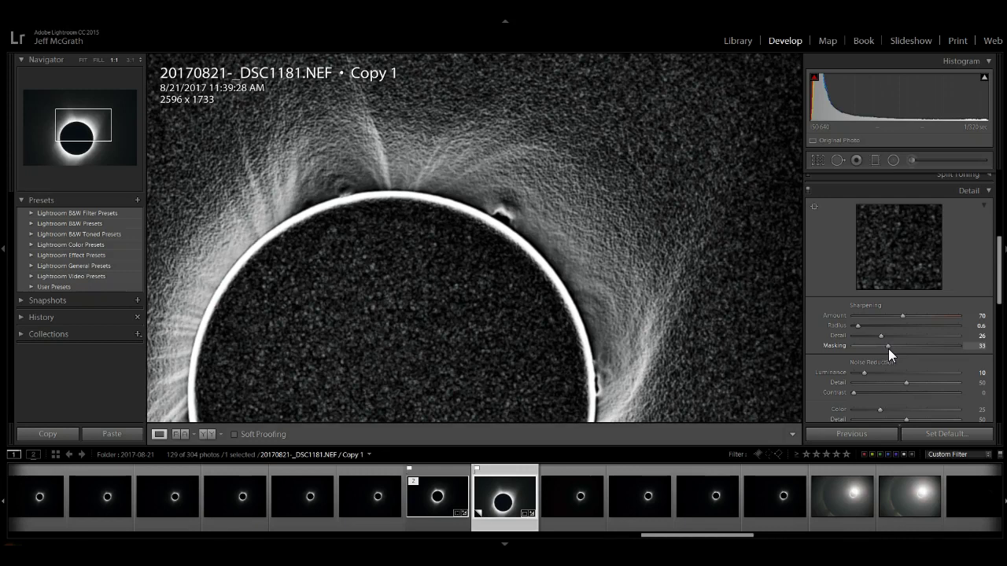
drag(888, 348, 888, 348)
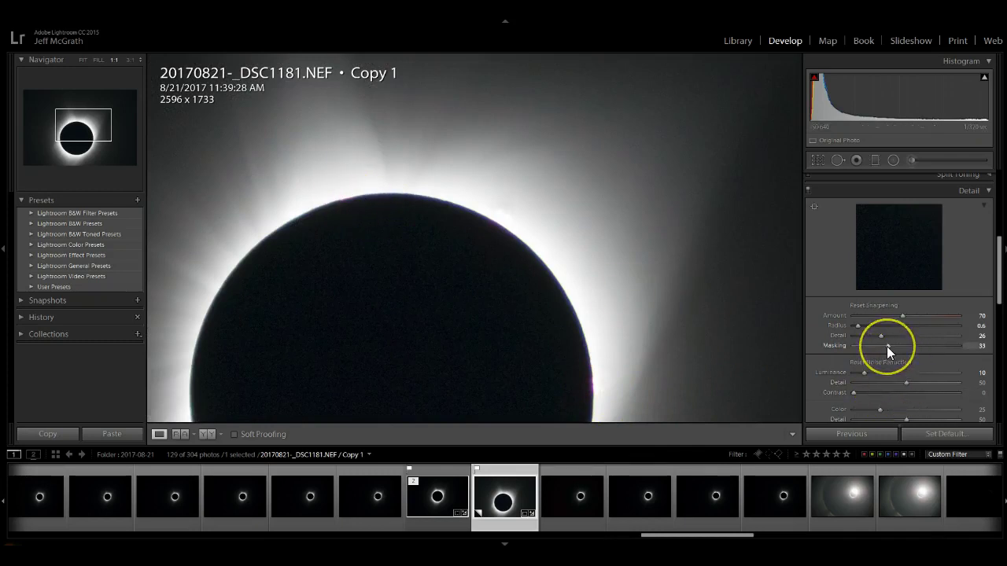
drag(887, 346, 887, 346)
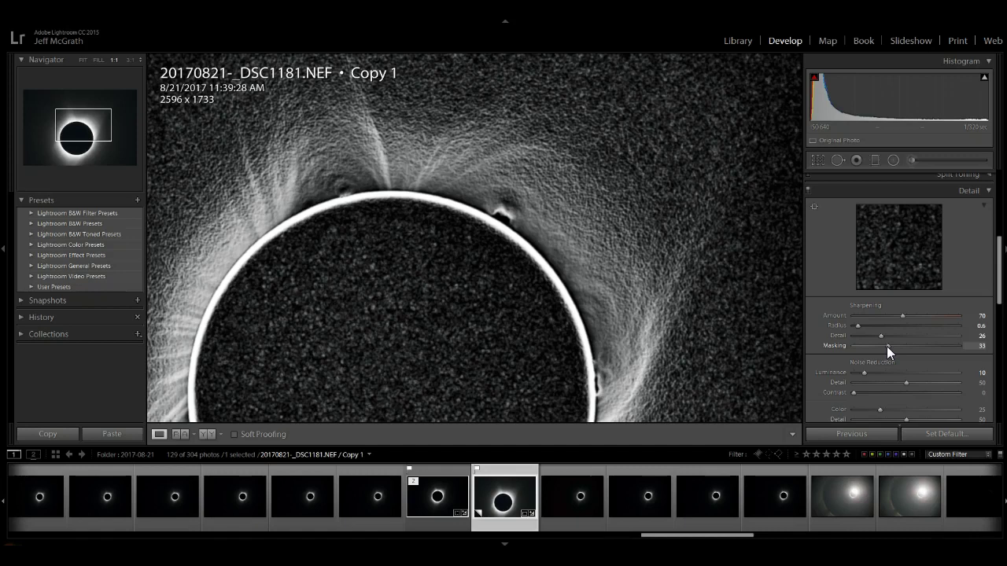
Check the corona along the moon's lower edge and set the sharpening Masking to 45.
drag(507, 370, 572, 228)
drag(543, 298, 548, 198)
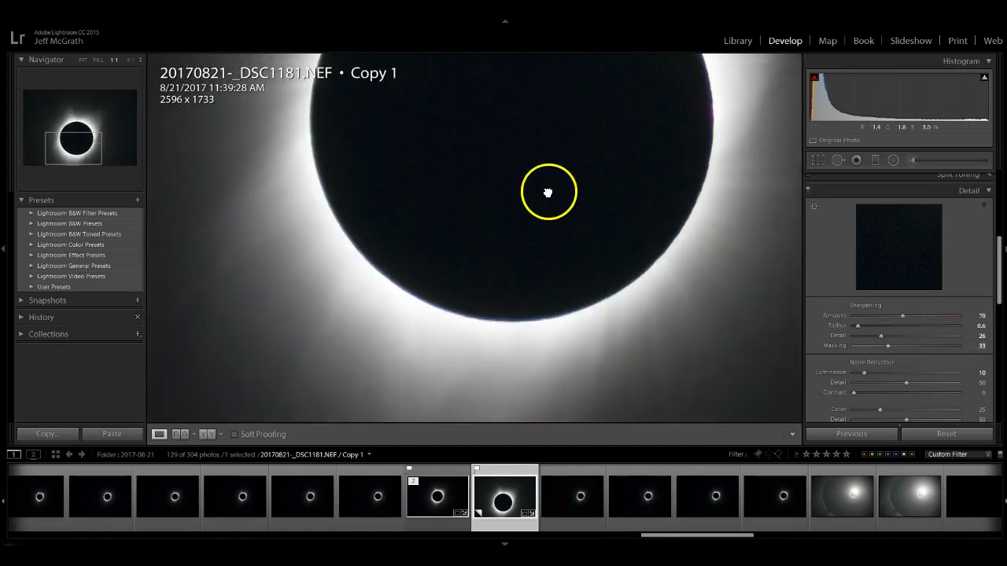
mouse_move(888, 345)
mouse_down()
mouse_move(922, 347)
mouse_move(874, 352)
mouse_move(897, 354)
mouse_up()
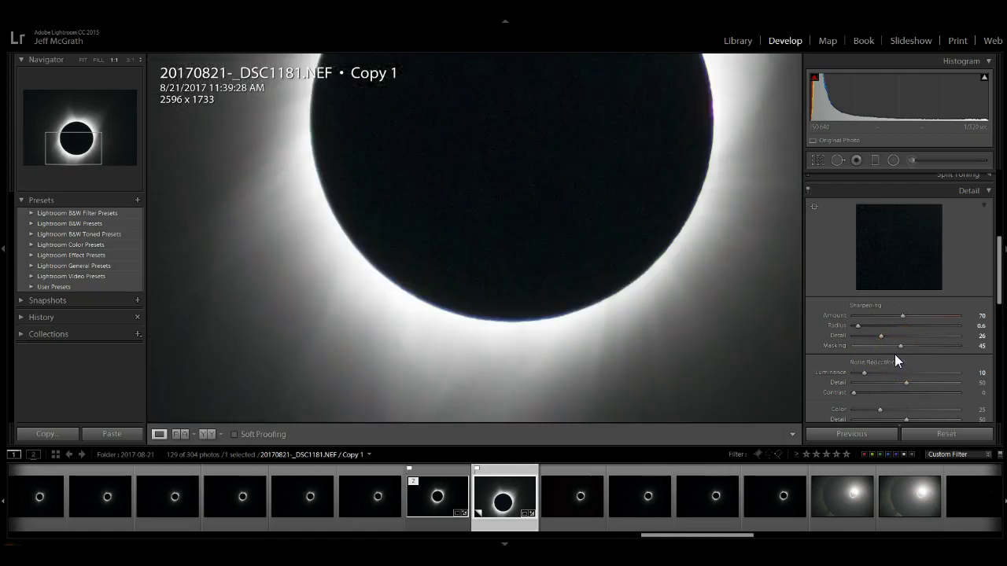
click(636, 292)
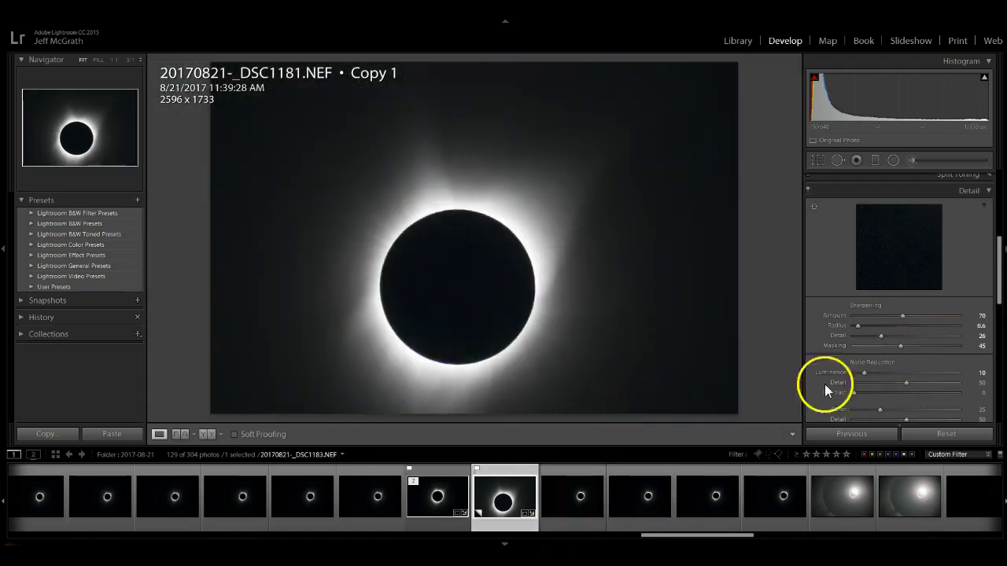
Inspect the thin crescent in 20170821-_DSC1188.NEF at 1:1 and open the totality photo 20170821-_DSC1185.NEF.
drag(726, 536, 996, 543)
key(Right)
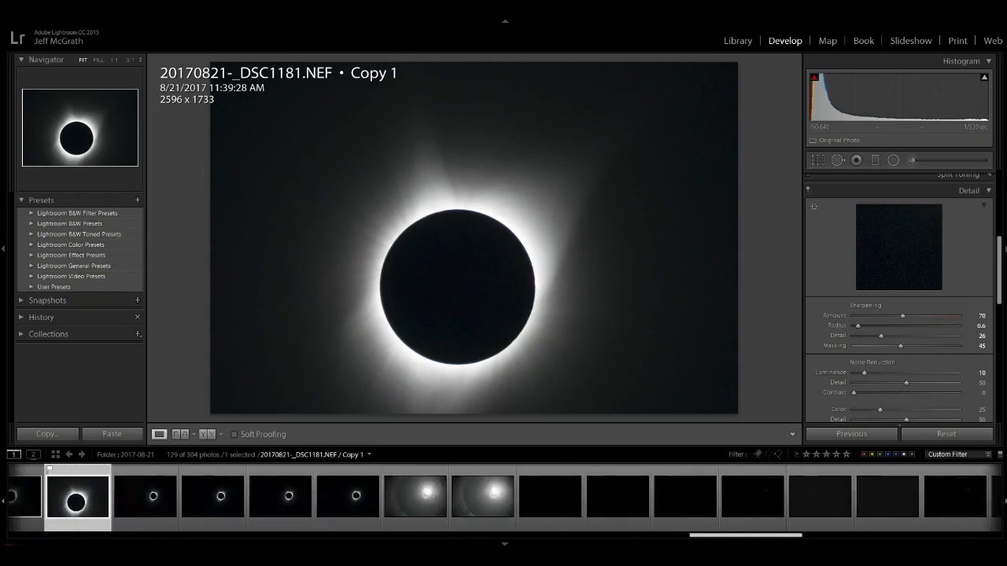
click(520, 507)
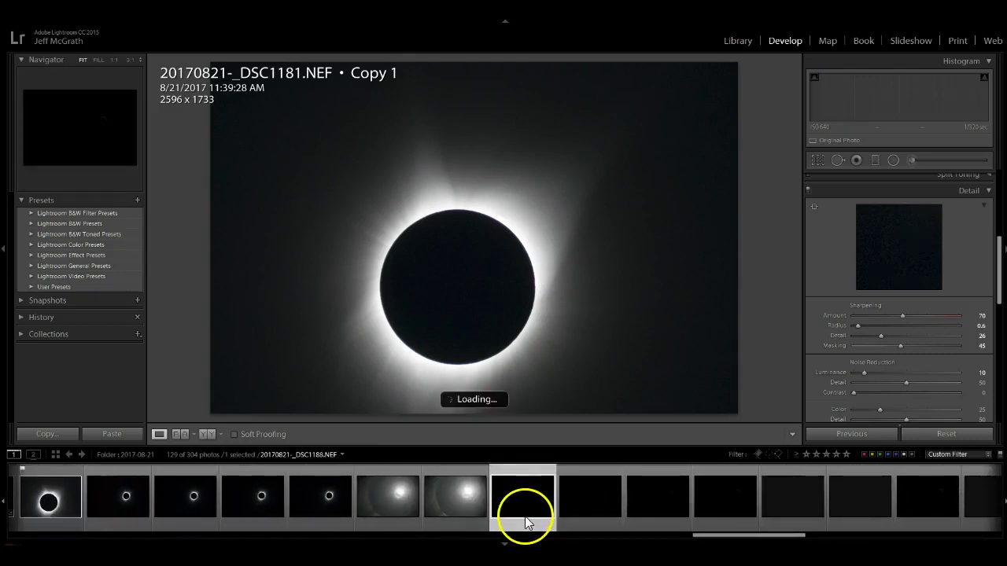
click(590, 196)
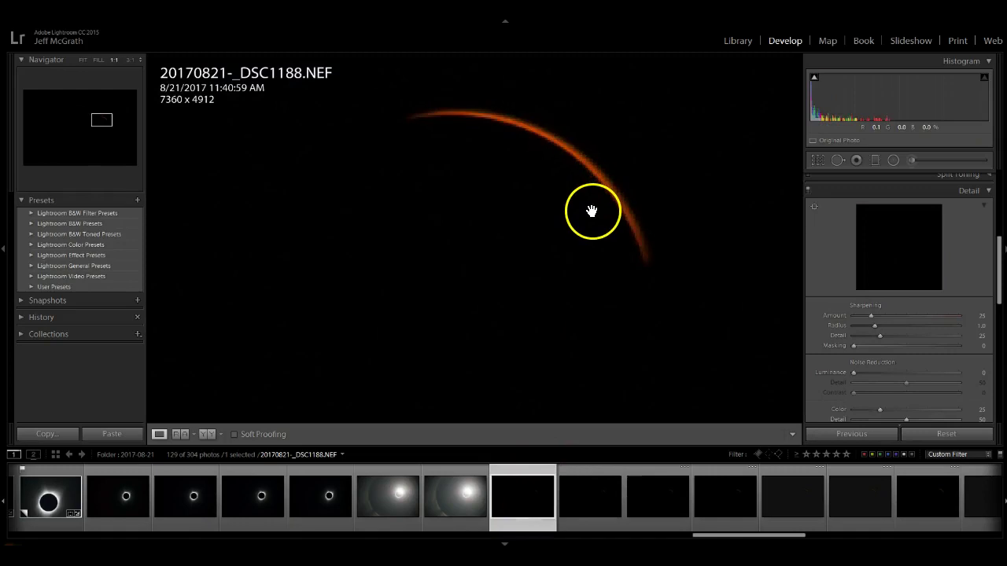
click(594, 211)
click(328, 513)
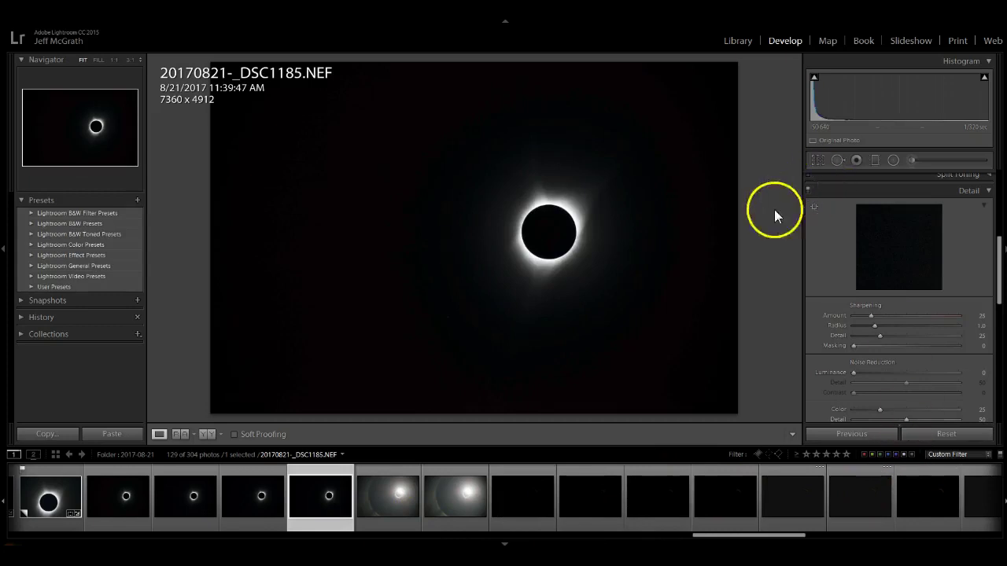
Return to the Library grid, filter the folder to the NIKON D700, and browse that camera's photos.
click(742, 43)
click(236, 433)
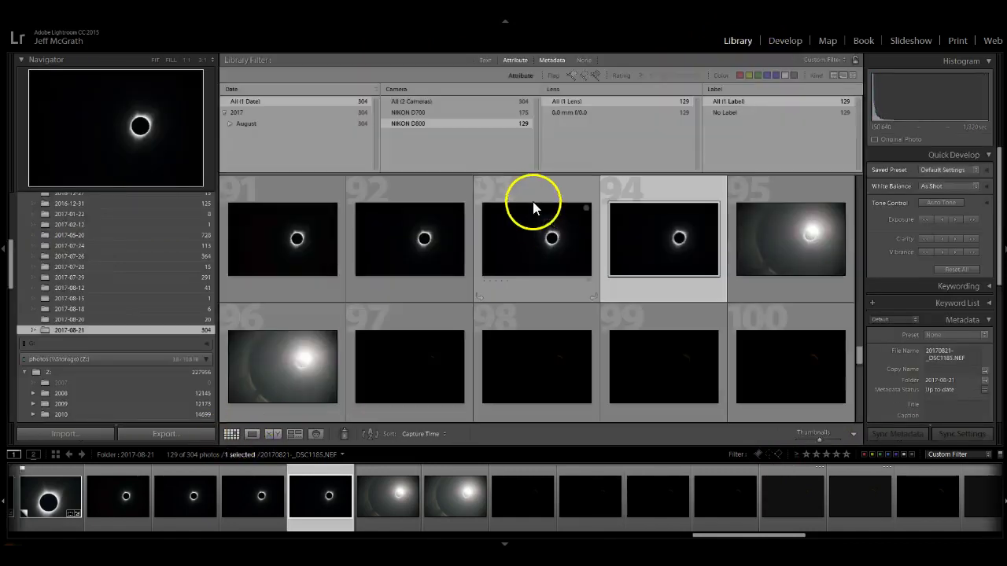
click(445, 116)
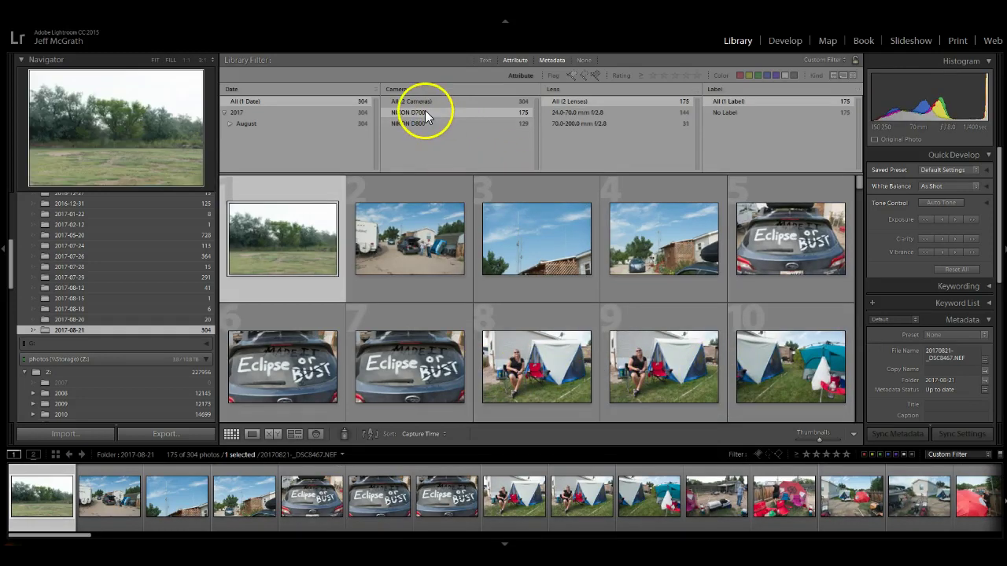
scroll(560, 283, down, 15)
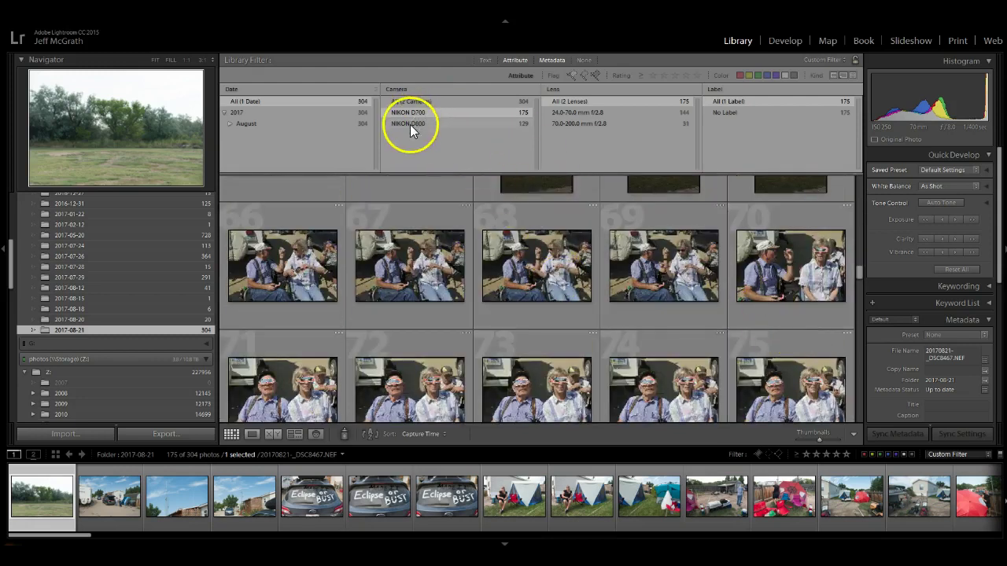
Filter the folder to NIKON D800 photos and browse the partial-phase and totality frames.
click(410, 124)
scroll(673, 375, down, 5)
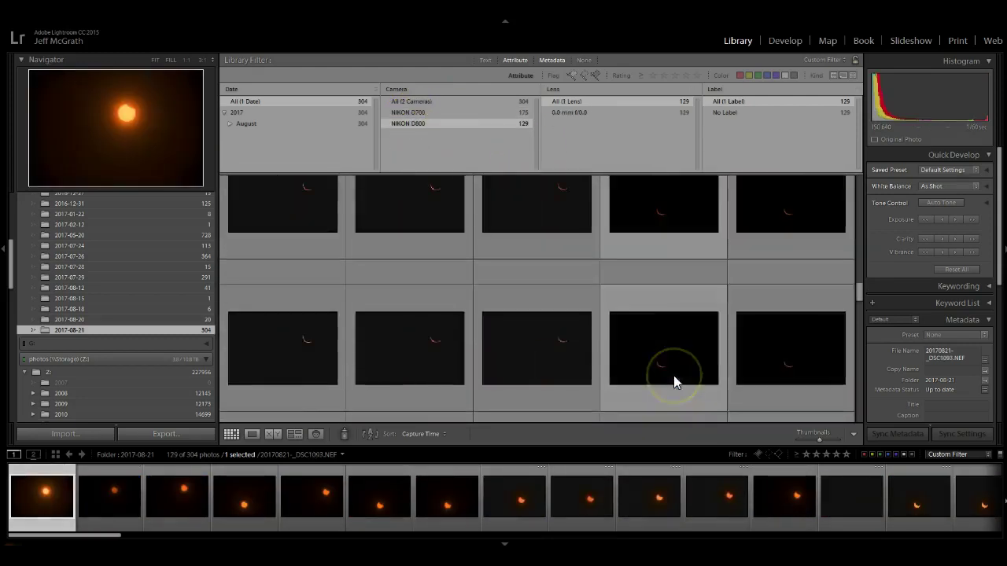
scroll(673, 375, up, 5)
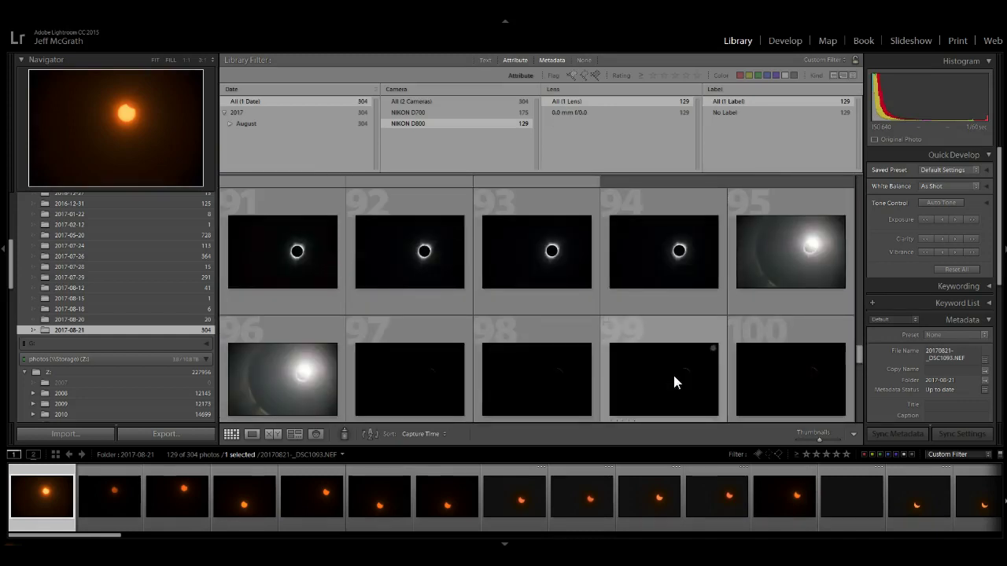
scroll(673, 383, up, 1)
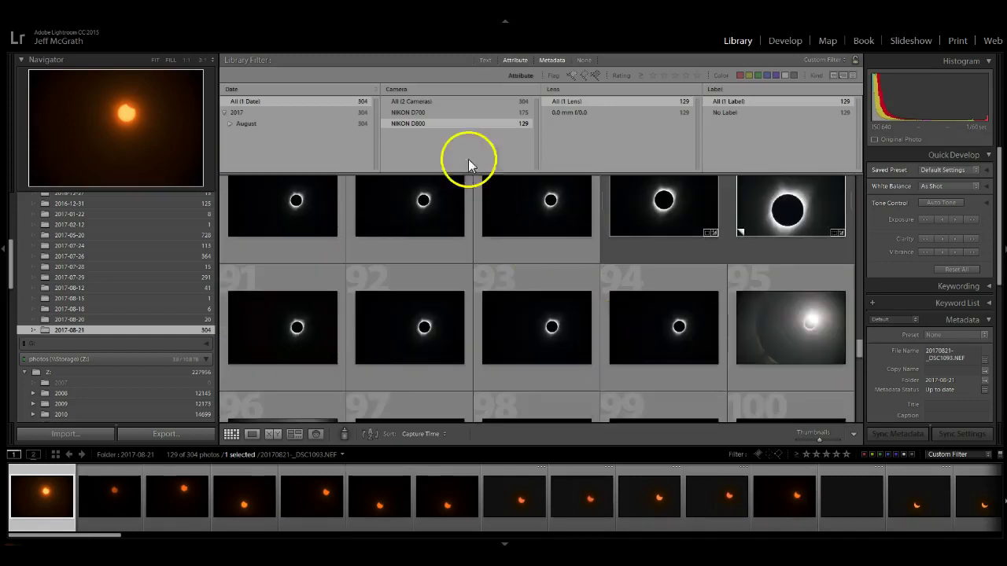
Filter the folder to NIKON D700 photos and open the twilight photo 20170821-_DSC8600.NEF in Loupe view.
click(468, 114)
scroll(522, 298, down, 5)
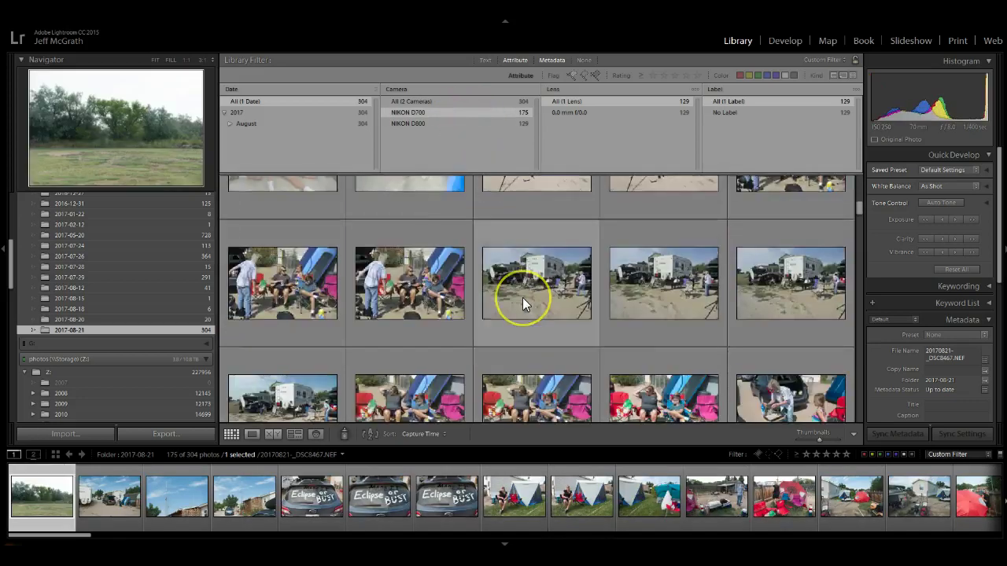
scroll(522, 297, down, 10)
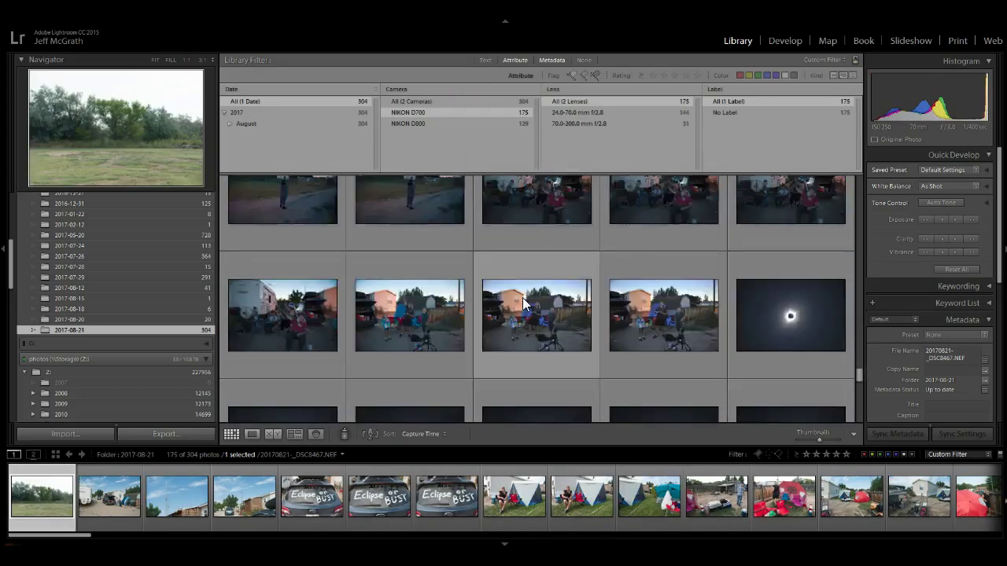
scroll(522, 298, up, 6)
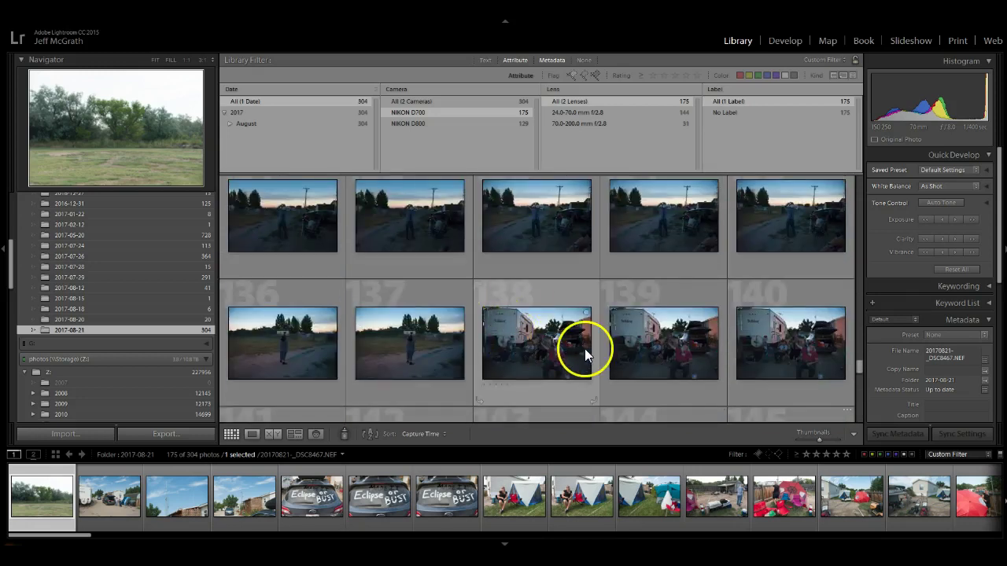
scroll(586, 352, down, 1)
scroll(586, 353, up, 2)
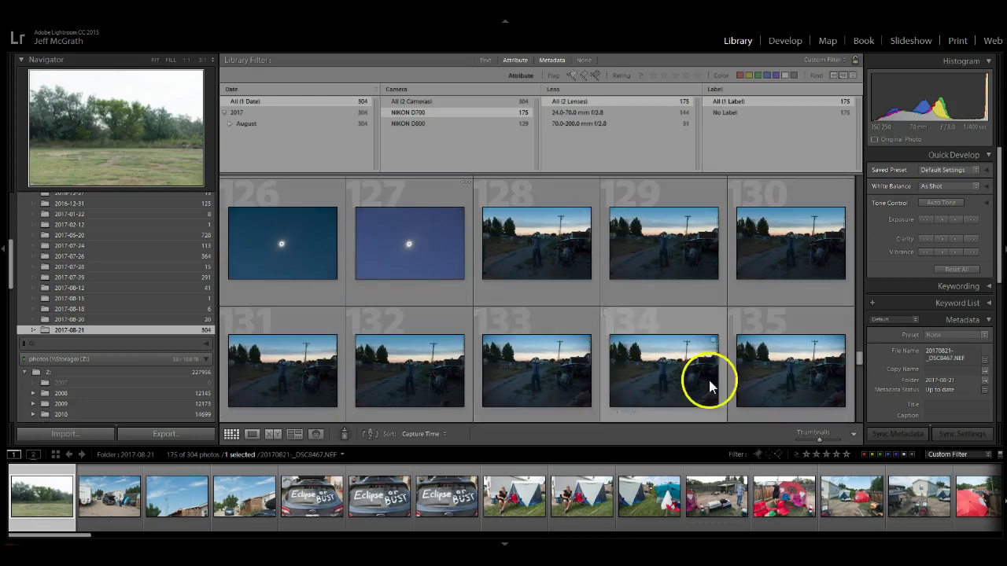
double_click(565, 383)
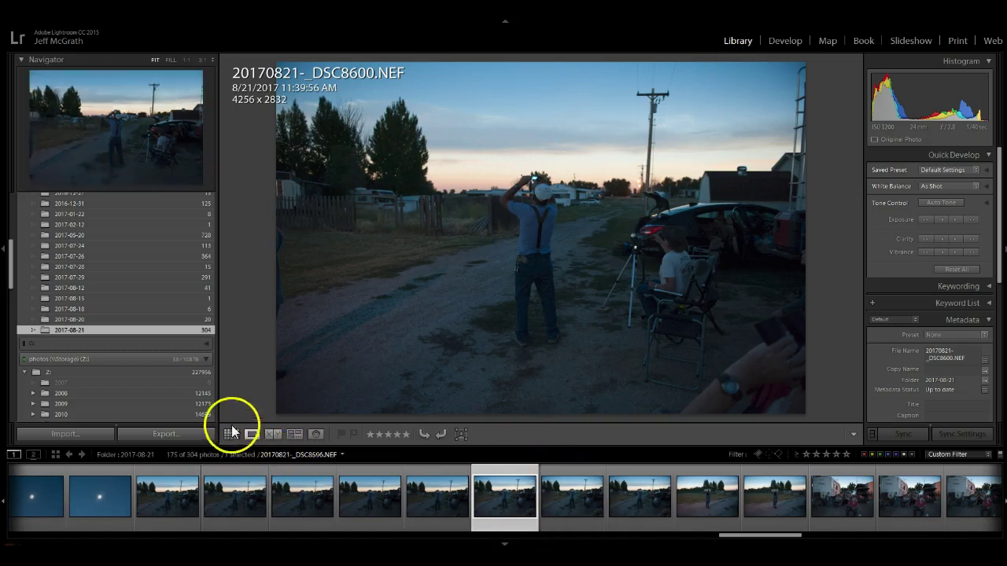
Return to the grid and examine the NIKON D700 totality and diamond ring frames at the end of the set.
click(231, 434)
scroll(583, 355, down, 2)
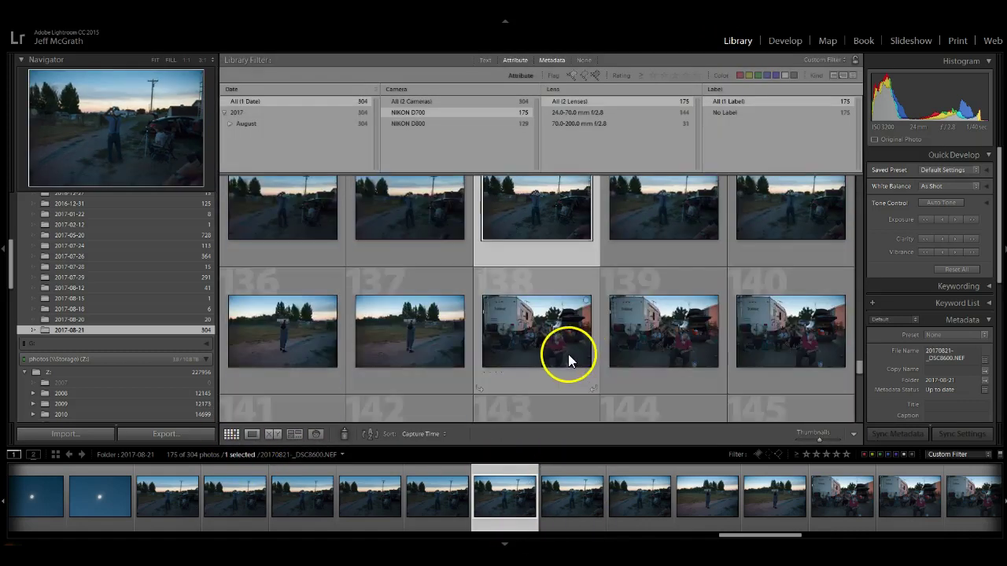
scroll(576, 356, down, 5)
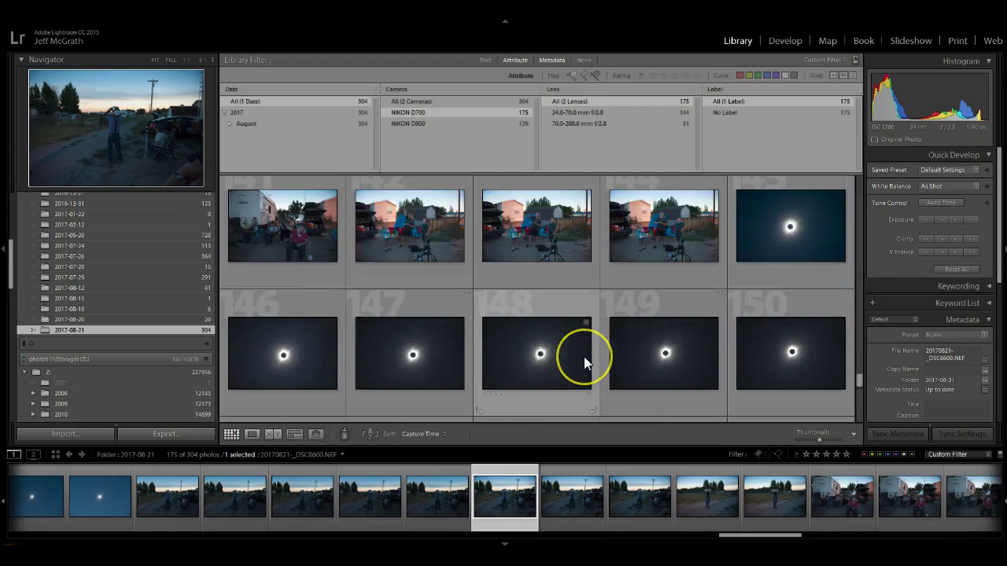
scroll(583, 356, down, 2)
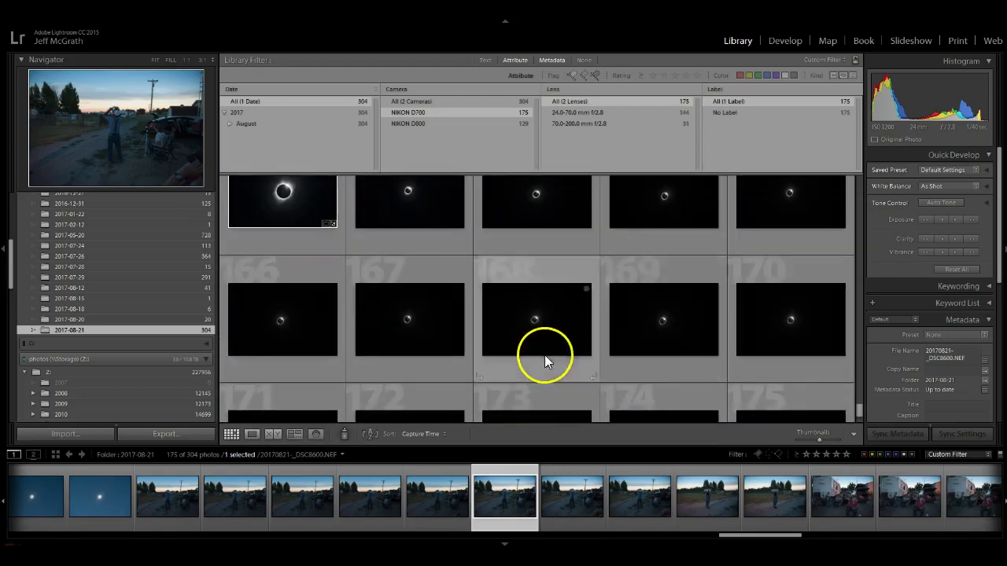
scroll(504, 350, up, 1)
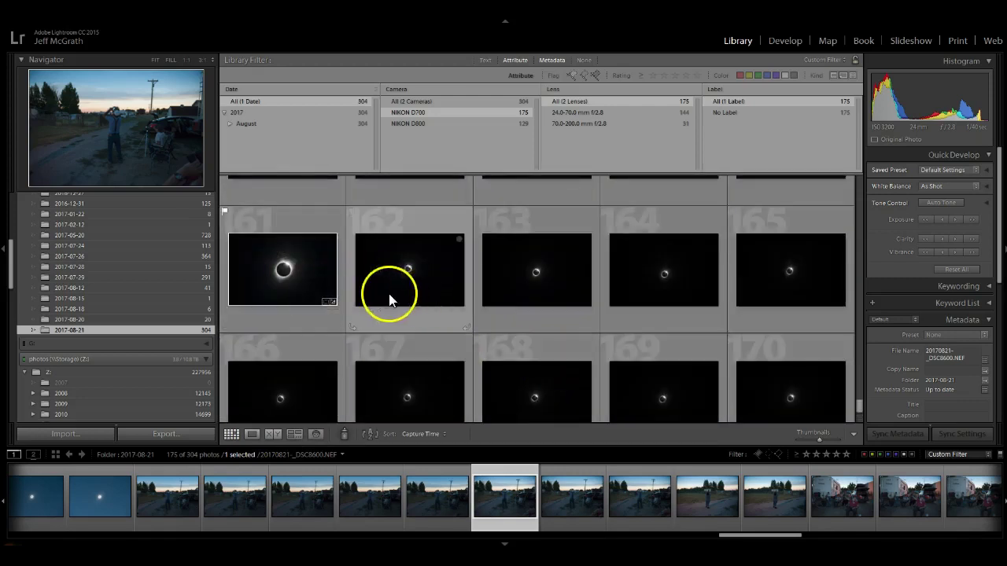
scroll(491, 367, down, 1)
scroll(583, 340, down, 1)
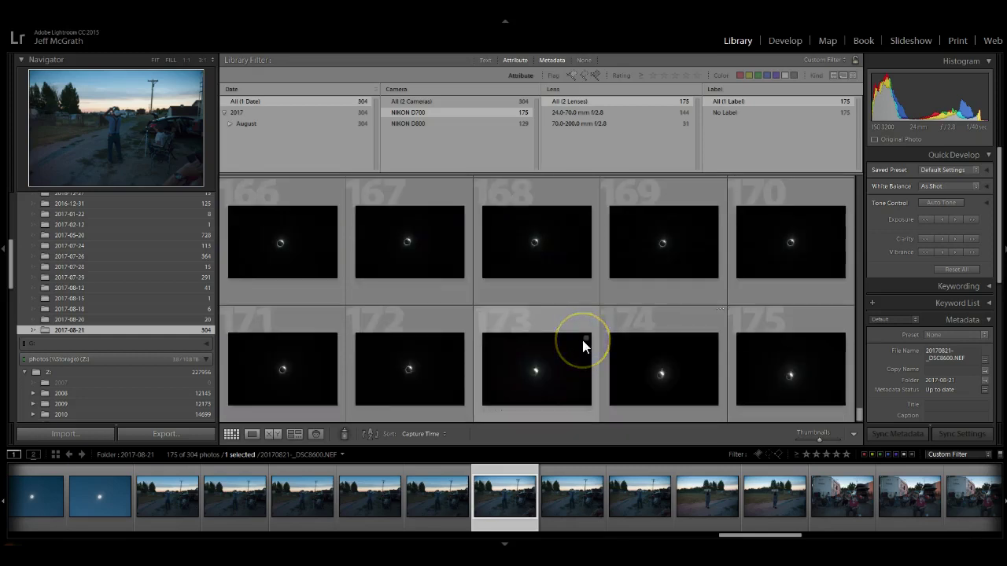
scroll(583, 339, up, 1)
scroll(548, 354, down, 1)
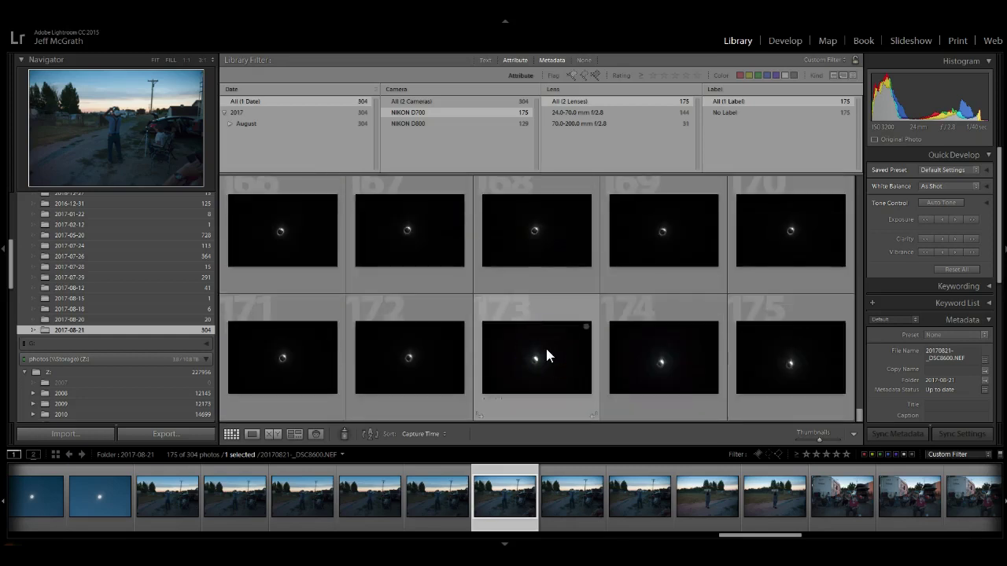
drag(548, 358, 600, 356)
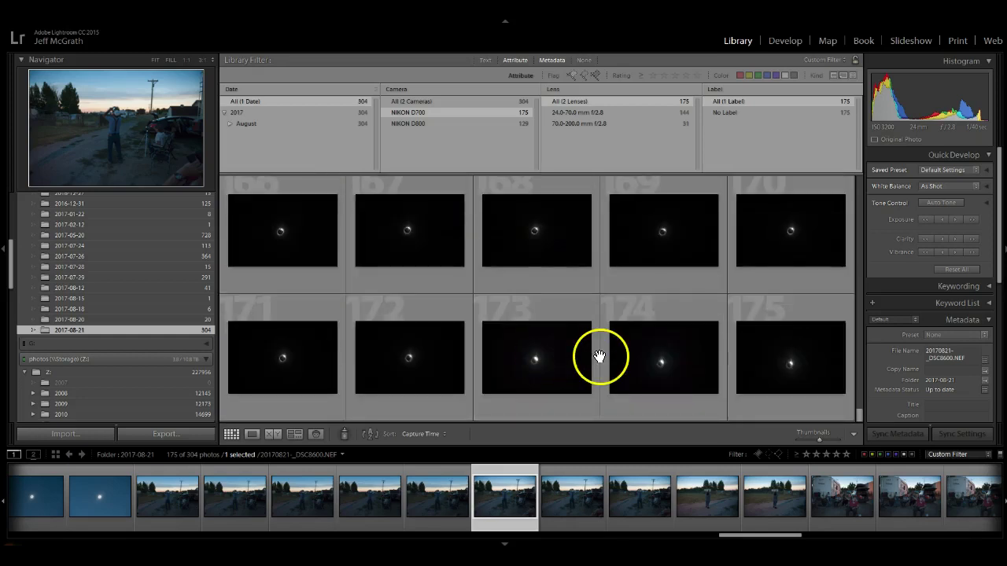
scroll(439, 349, up, 1)
scroll(441, 354, up, 1)
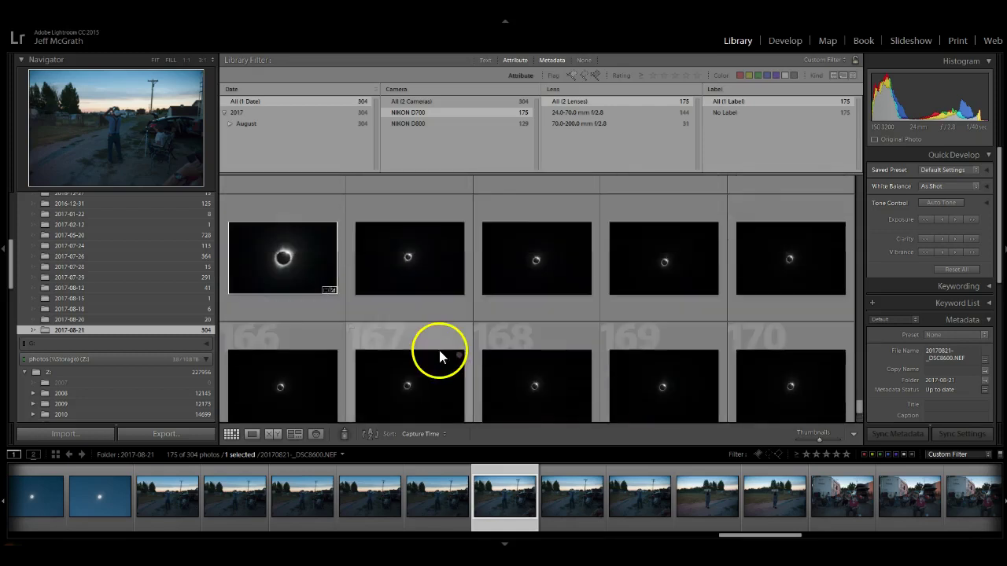
View the cropped eclipse photo 20170821-_DSC8628.NEF, and open the neighbouring unedited 20170821-_DSC8629.NEF at 1:1.
double_click(299, 259)
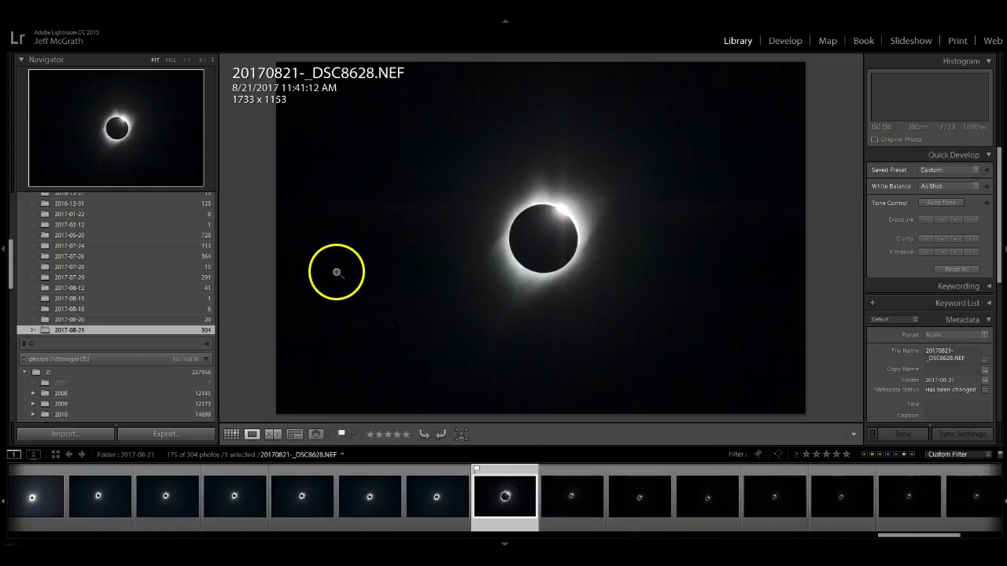
click(572, 504)
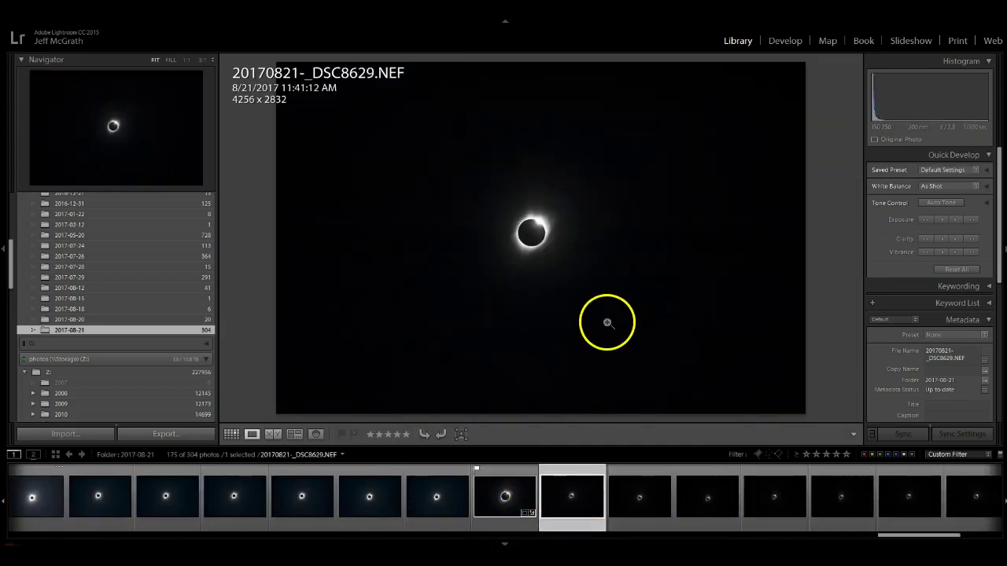
click(543, 240)
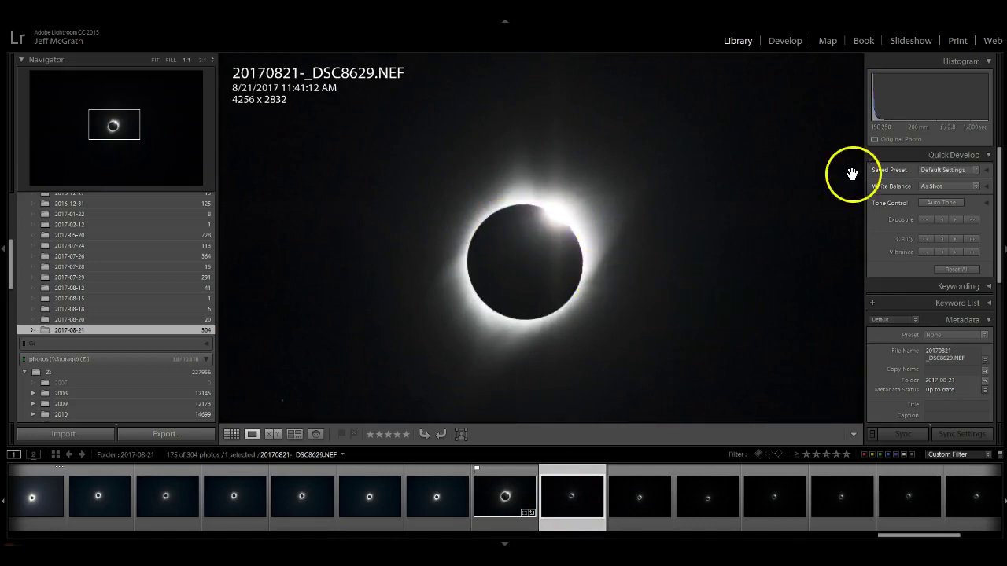
Open 20170821-_DSC8629.NEF in the Develop module and set the sharpening Masking to 65 while previewing the mask around the corona.
click(787, 44)
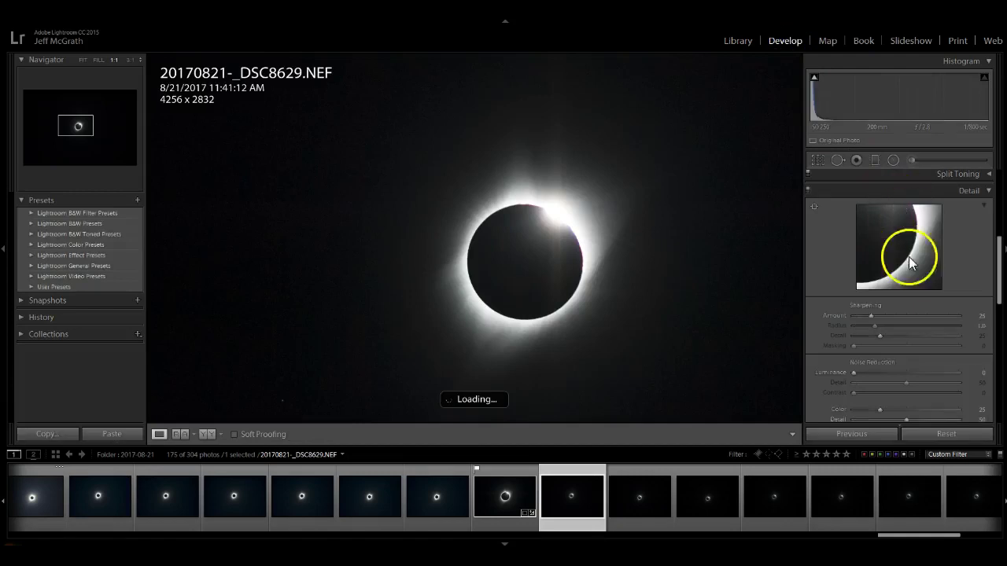
drag(670, 355, 631, 317)
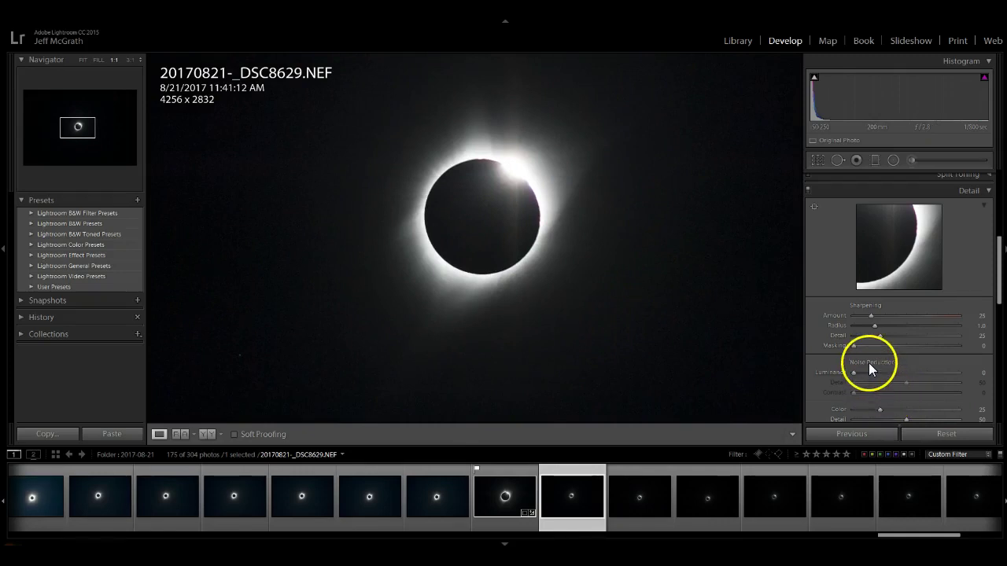
drag(697, 292, 678, 332)
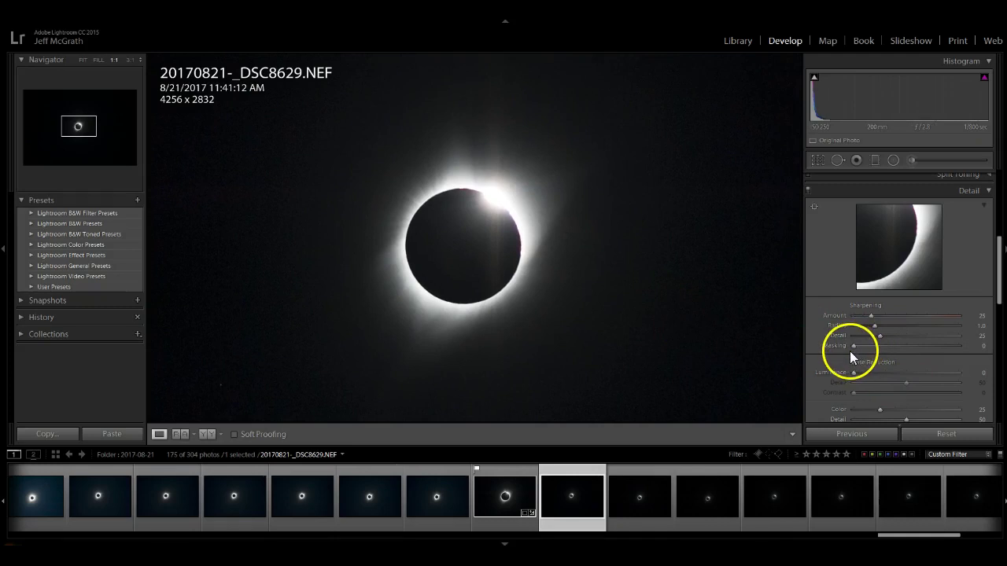
key(alt)
drag(855, 346, 923, 350)
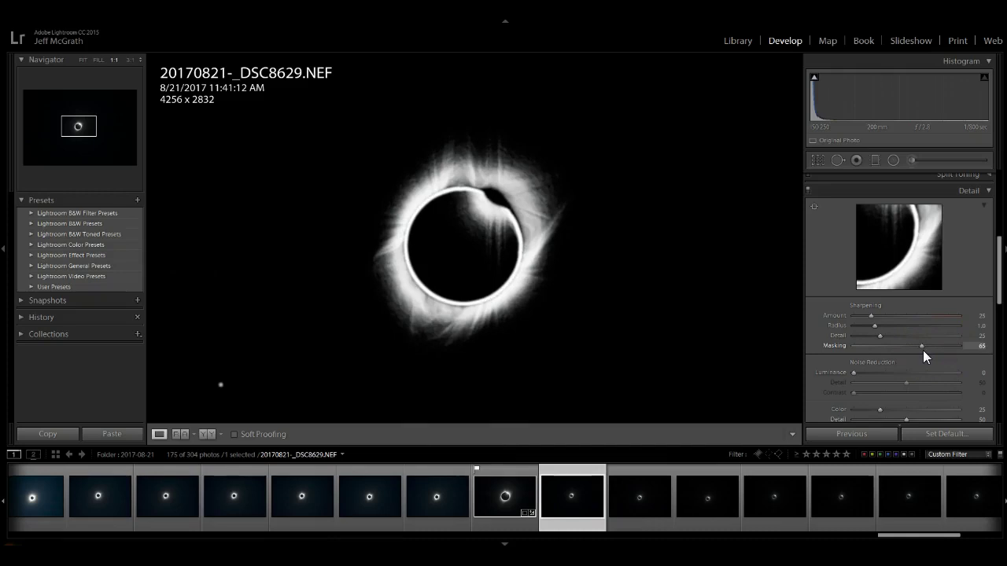
drag(923, 350, 923, 350)
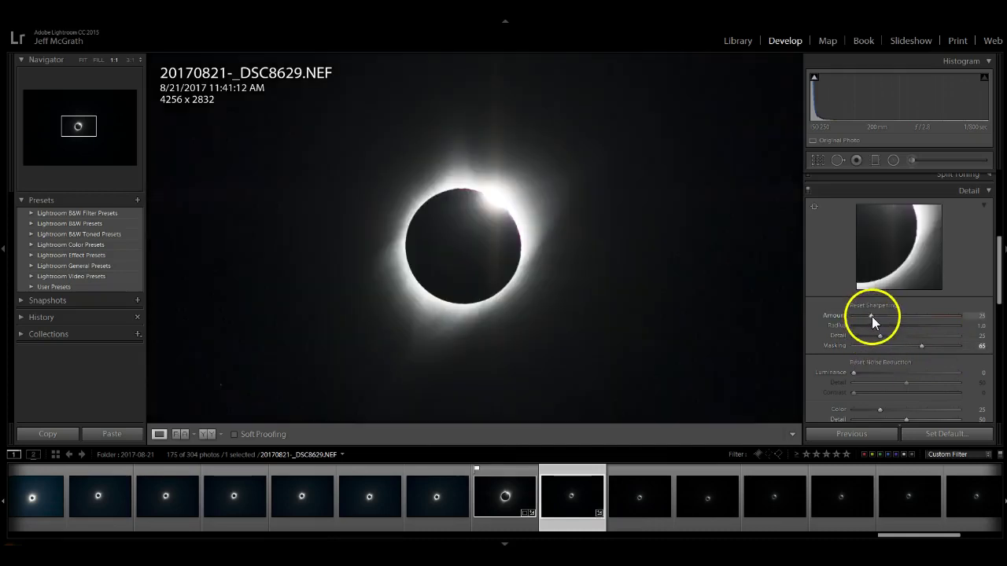
Set the sharpening Amount to 62, Radius to 0.7 and Detail to 15 for 20170821-_DSC8629.NEF.
drag(870, 316, 900, 316)
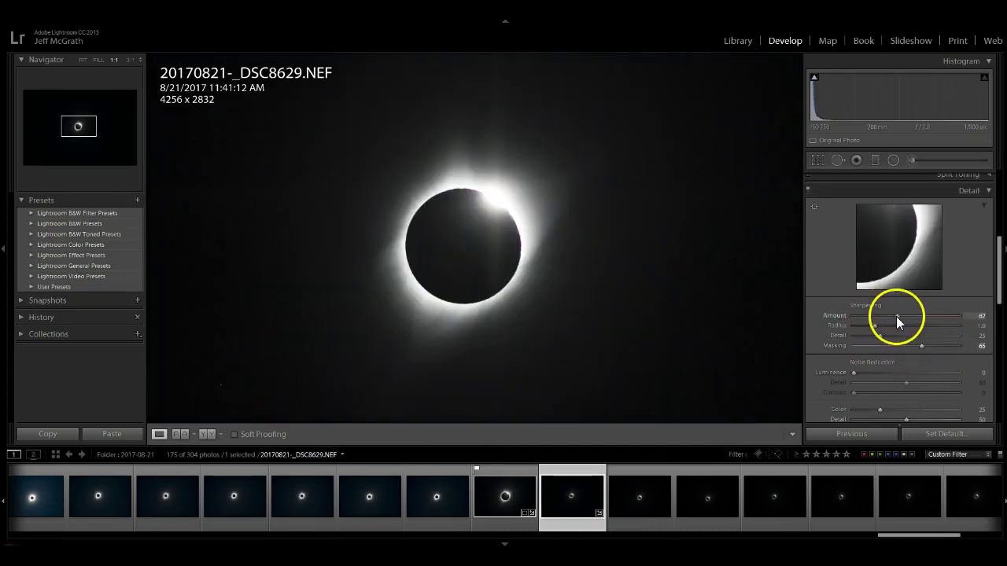
drag(884, 335, 859, 326)
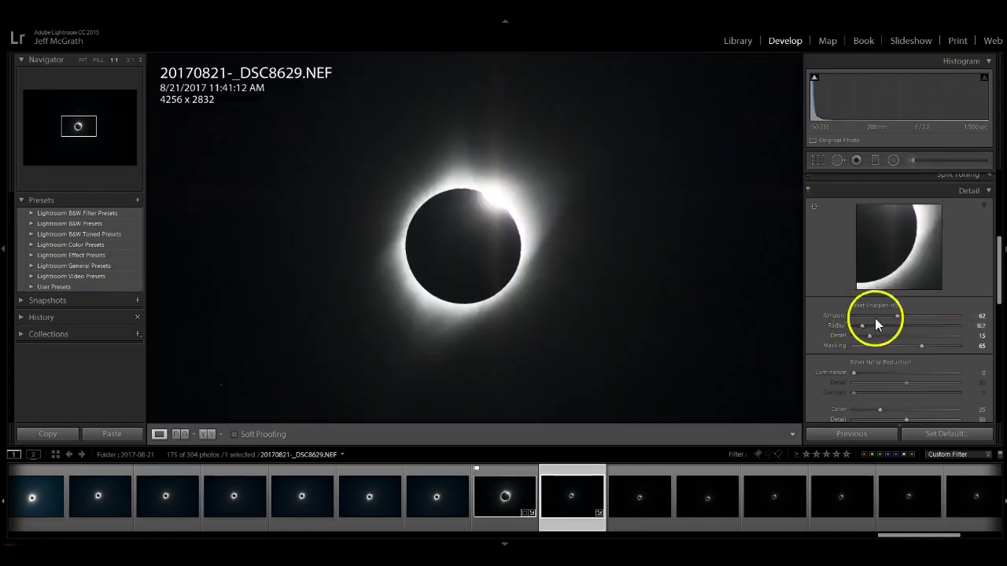